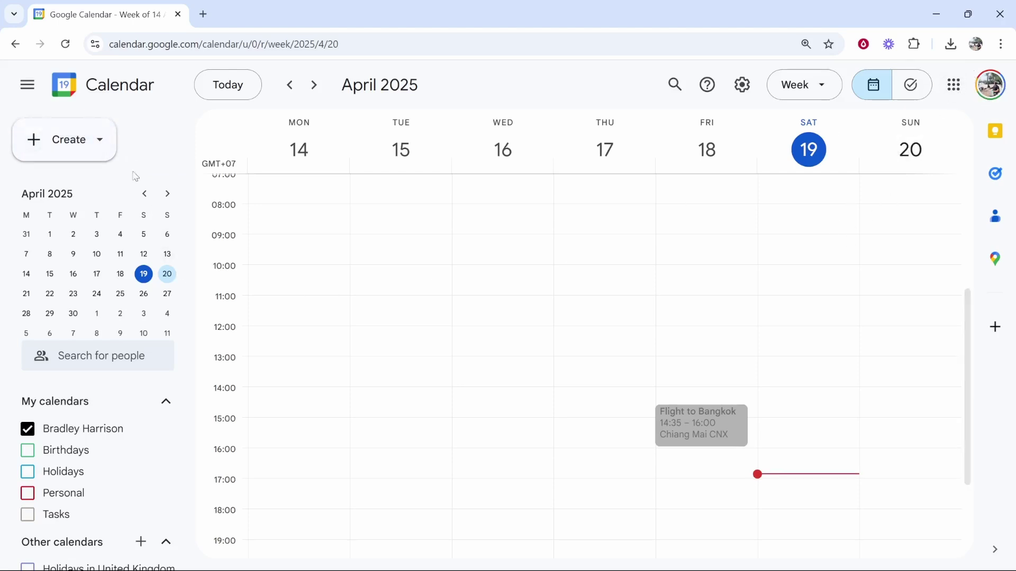
# Create a new appointment schedule titled 'Call Availability', correcting the title's misspelling
pyautogui.click(106, 144)
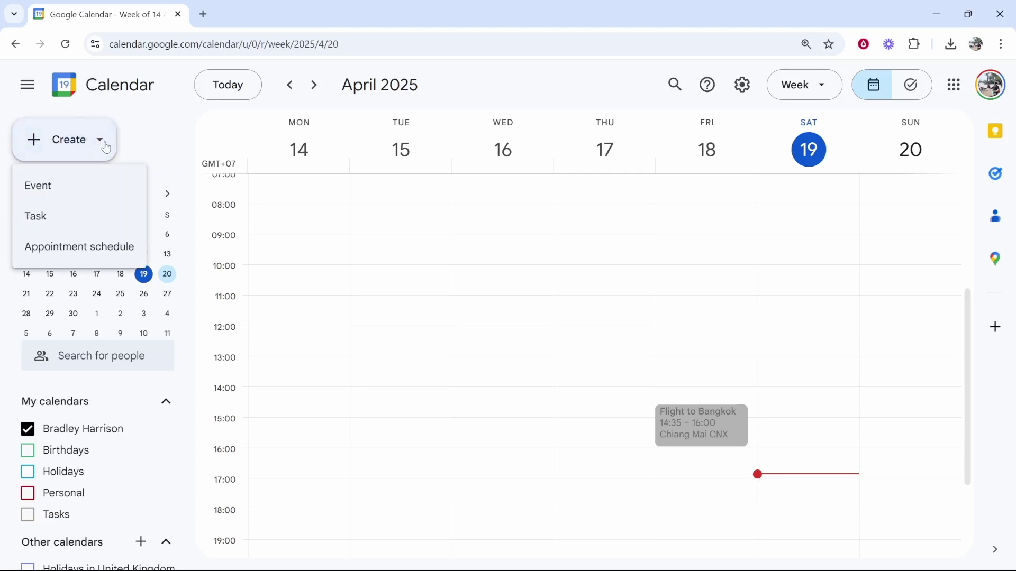
pyautogui.click(64, 258)
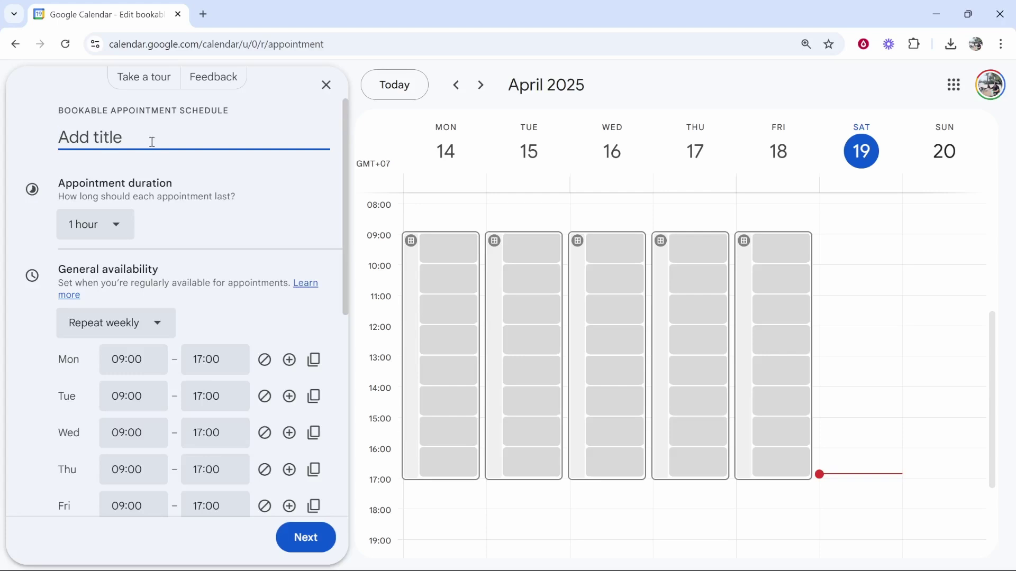
pyautogui.write('Call Availablity')
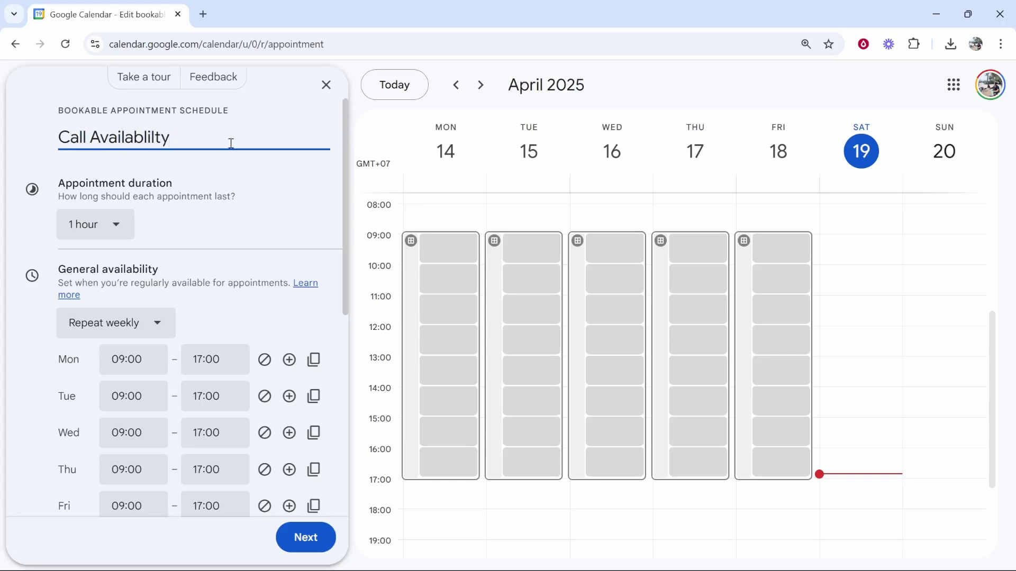
pyautogui.hotkey('ctrl', 'shift', 'Left')
pyautogui.rightClick(139, 137)
pyautogui.click(183, 153)
# Set the appointment duration to 30 minutes
pyautogui.moveTo(185, 136); pyautogui.dragTo(183, 187)
pyautogui.click(183, 187)
pyautogui.click(95, 222)
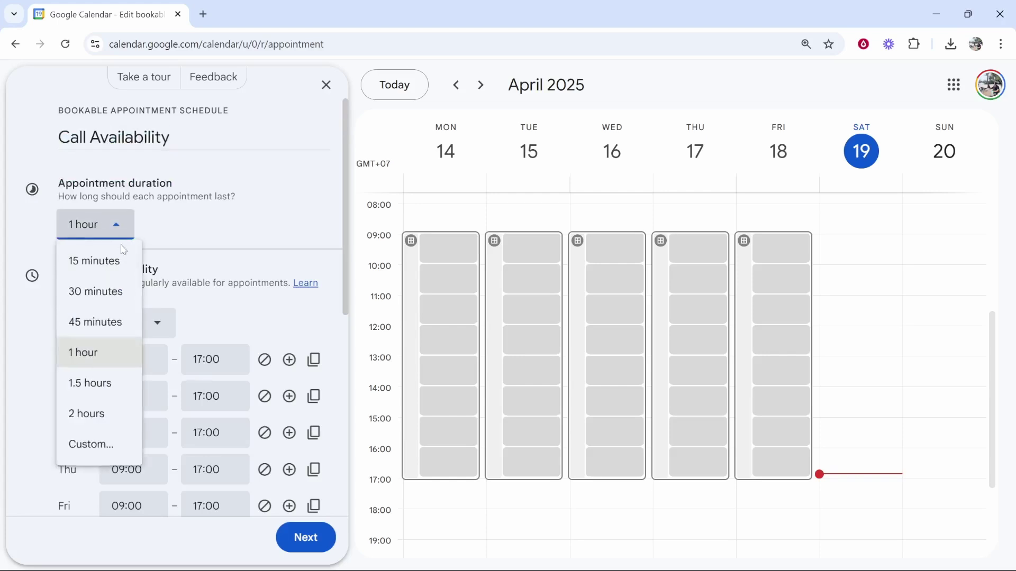
pyautogui.click(89, 292)
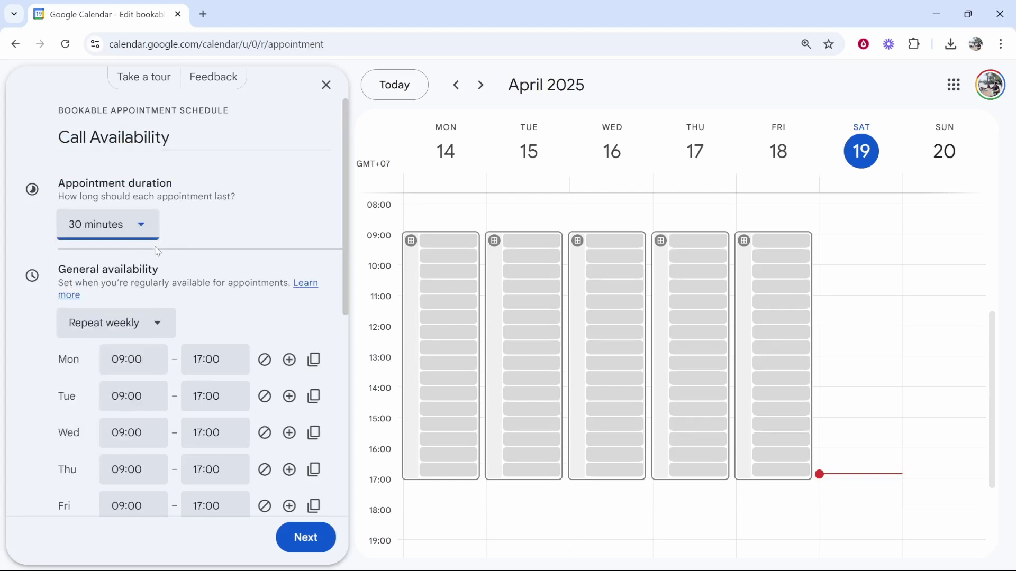
# Change Monday's availability start time to 11:00
pyautogui.scroll(-2, 157, 252)
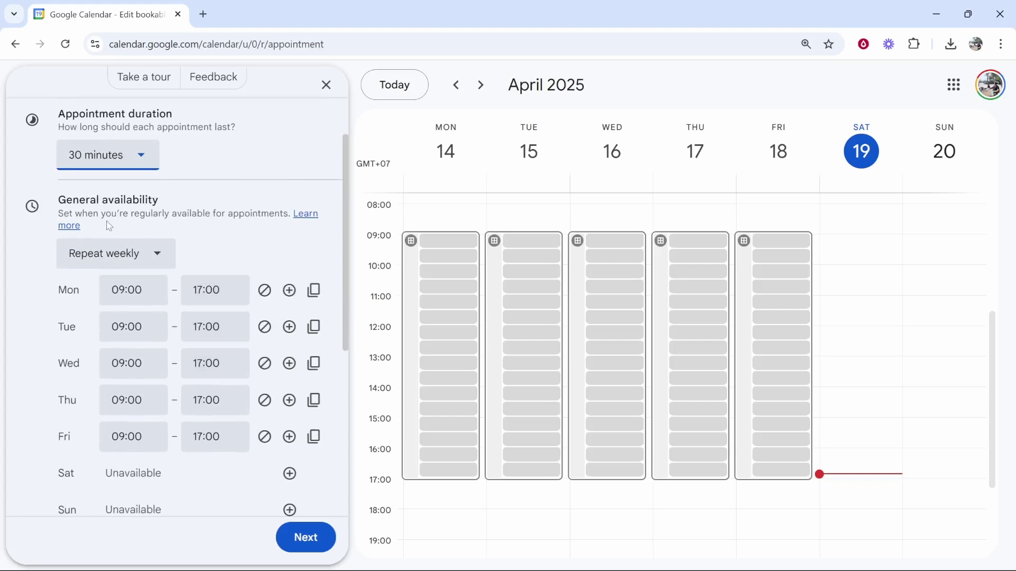
pyautogui.moveTo(57, 203); pyautogui.dragTo(194, 197)
pyautogui.scroll(-2, 195, 198)
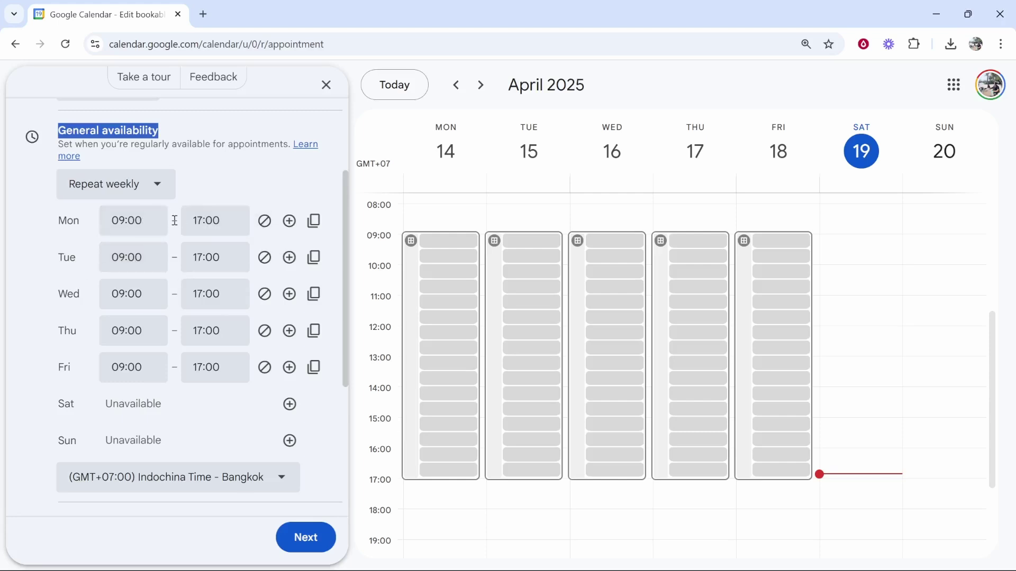
pyautogui.click(129, 223)
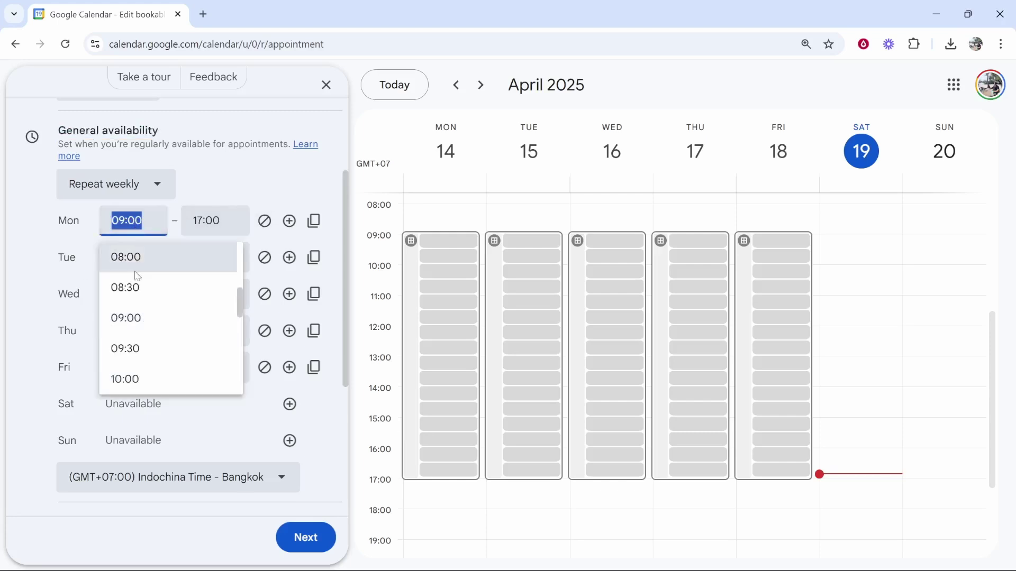
pyautogui.scroll(-3, 132, 301)
pyautogui.click(120, 300)
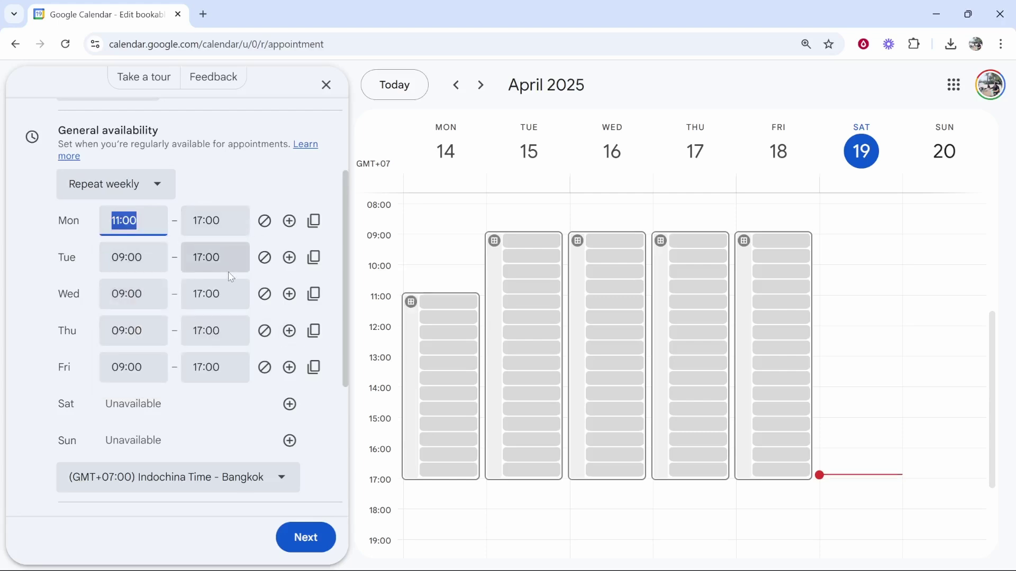
# Mark Wednesday as unavailable all day in the weekly hours
pyautogui.click(265, 295)
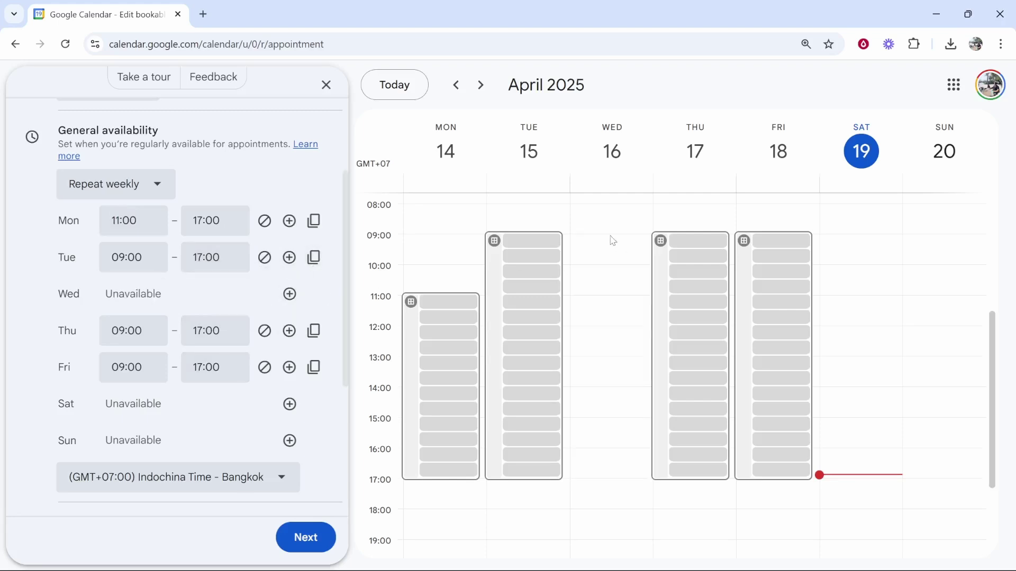
pyautogui.scroll(-4, 169, 284)
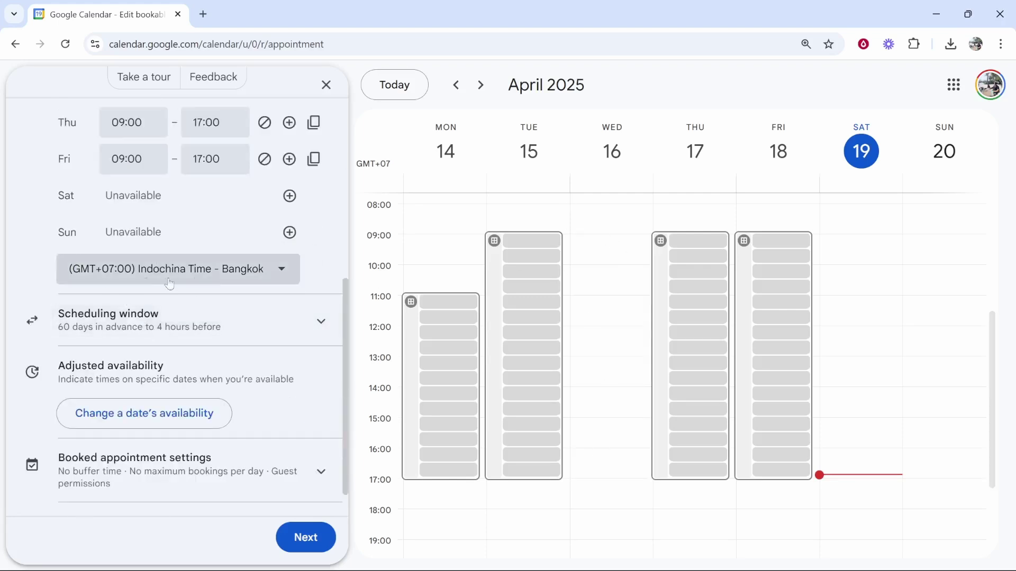
pyautogui.scroll(1, 193, 281)
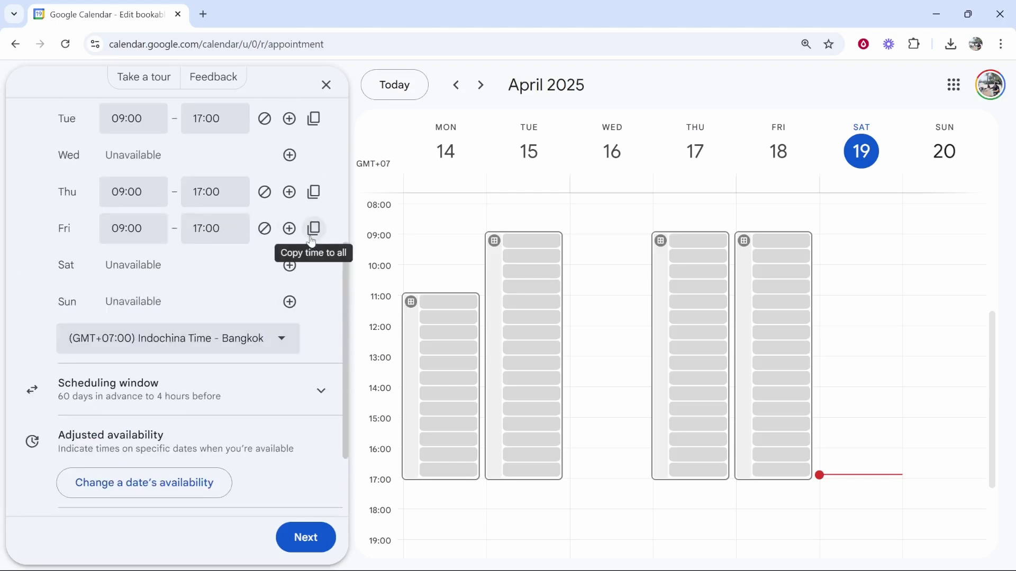
pyautogui.scroll(2, 143, 320)
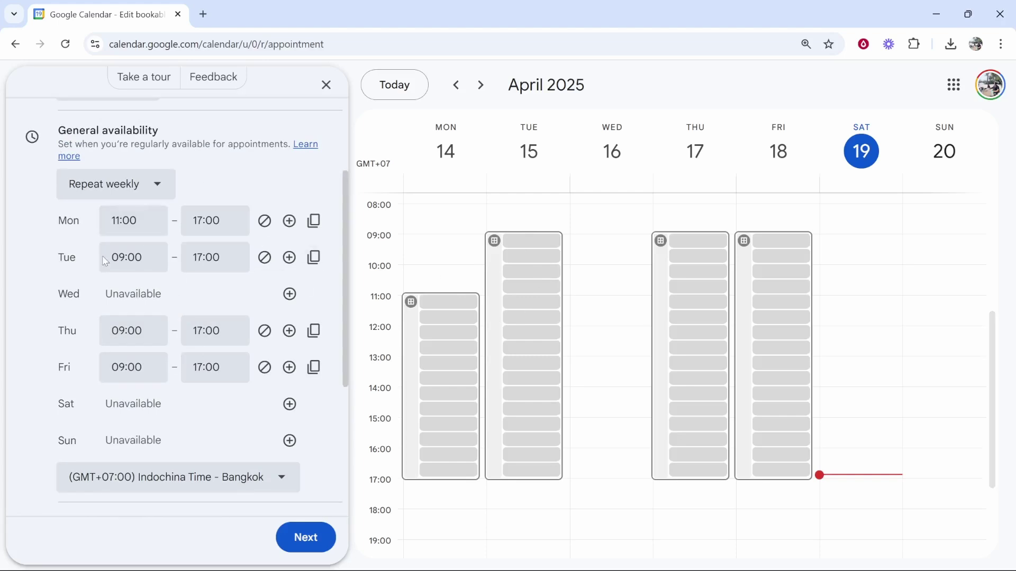
pyautogui.scroll(-2, 192, 262)
# Set the scheduling window's minimum booking notice to 24 hours
pyautogui.scroll(-2, 189, 264)
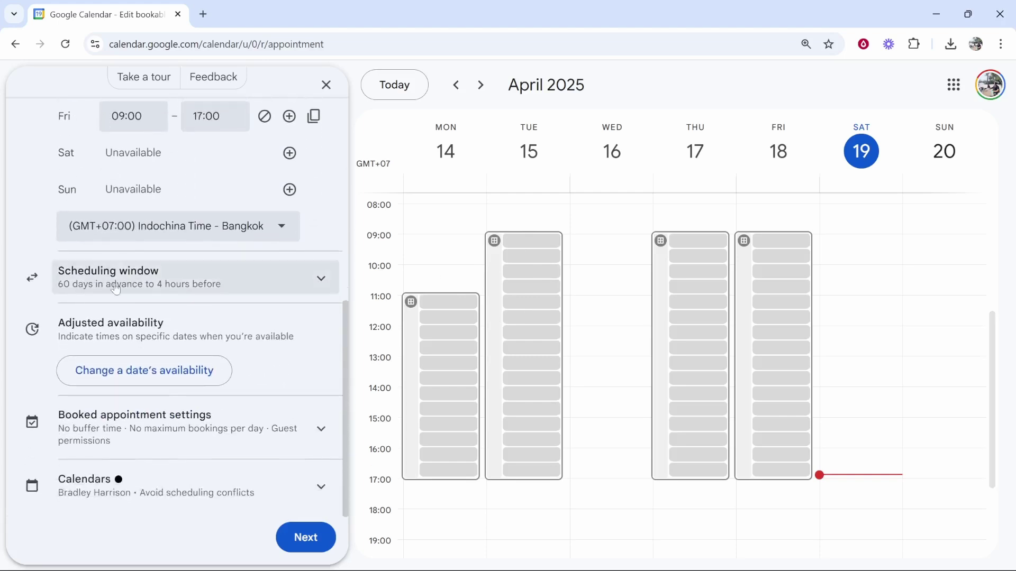
pyautogui.click(317, 287)
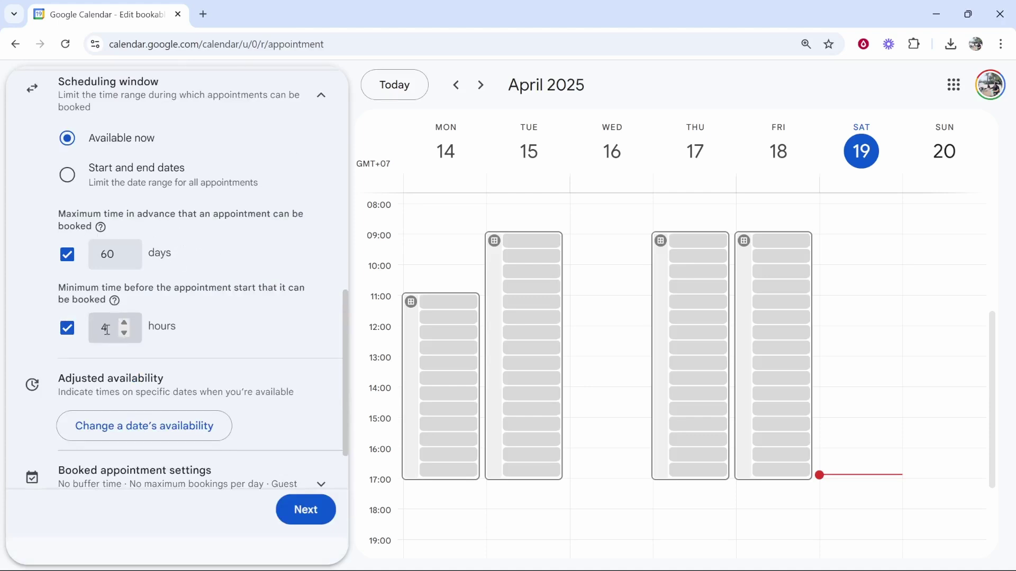
pyautogui.click(124, 322)
pyautogui.click(123, 322)
pyautogui.click(123, 322)
pyautogui.click(124, 322)
pyautogui.click(124, 322)
pyautogui.click(124, 323)
pyautogui.write('24')
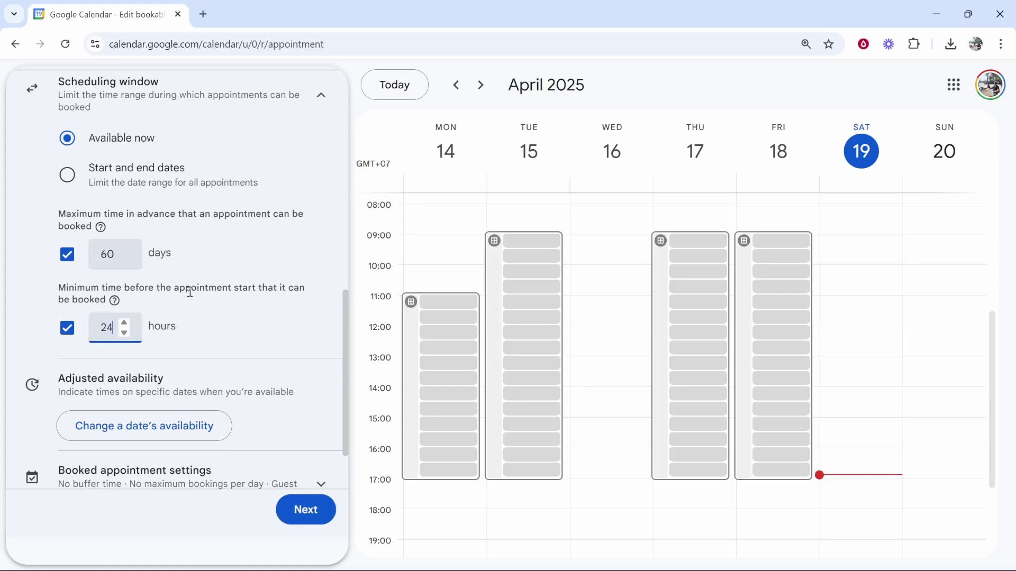
pyautogui.click(162, 293)
# Keep black as the schedule colour in calendar settings and continue to the booking page
pyautogui.doubleClick(105, 254)
pyautogui.scroll(-2, 105, 254)
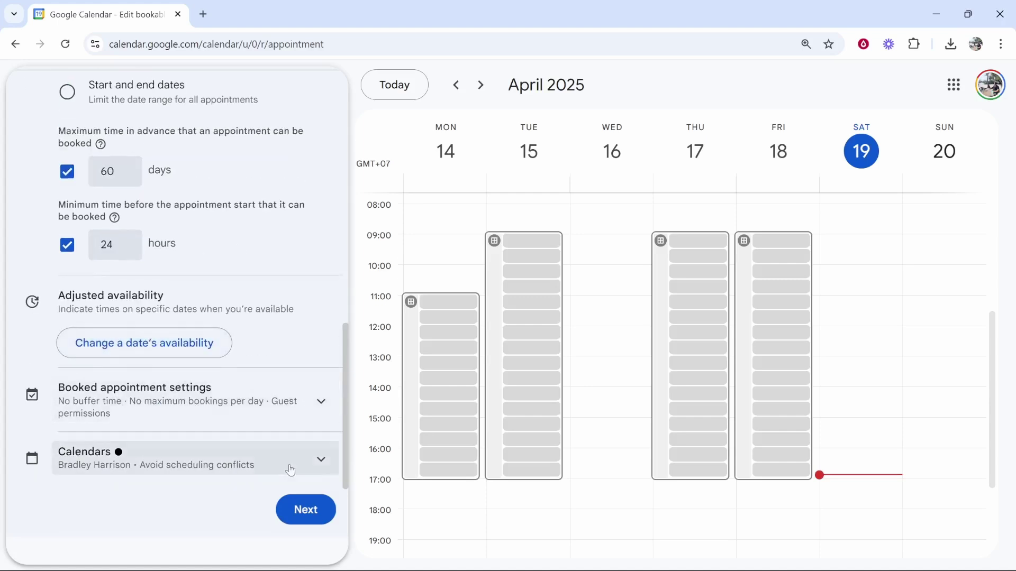
pyautogui.click(277, 455)
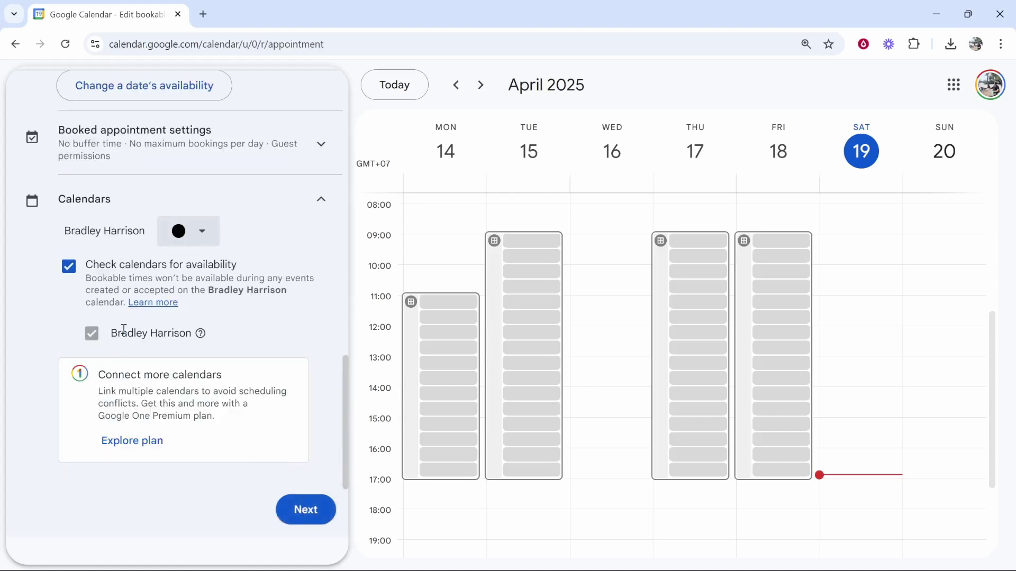
pyautogui.click(214, 234)
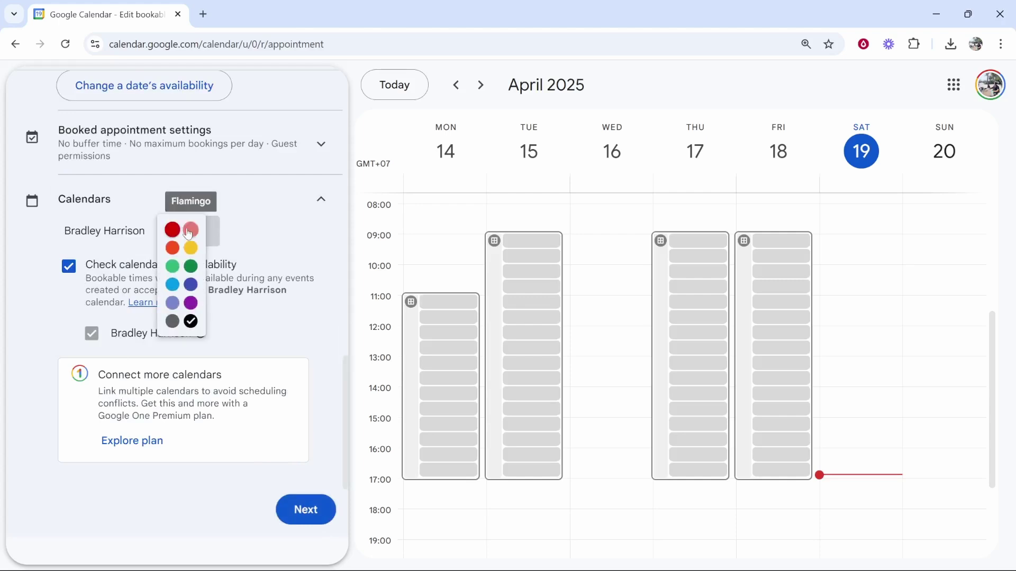
pyautogui.click(217, 234)
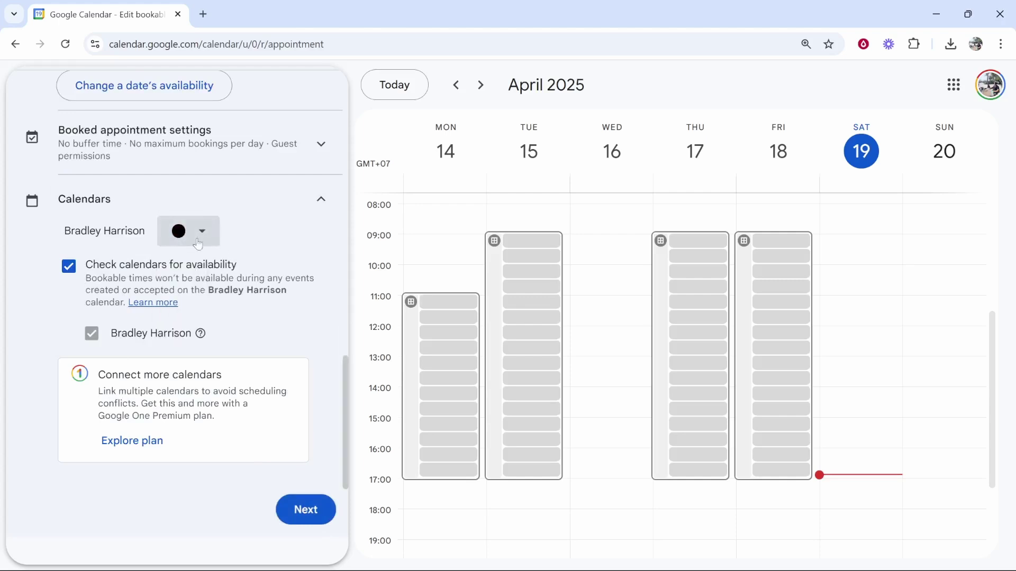
pyautogui.moveTo(66, 229); pyautogui.dragTo(140, 227)
pyautogui.click(138, 227)
pyautogui.click(307, 510)
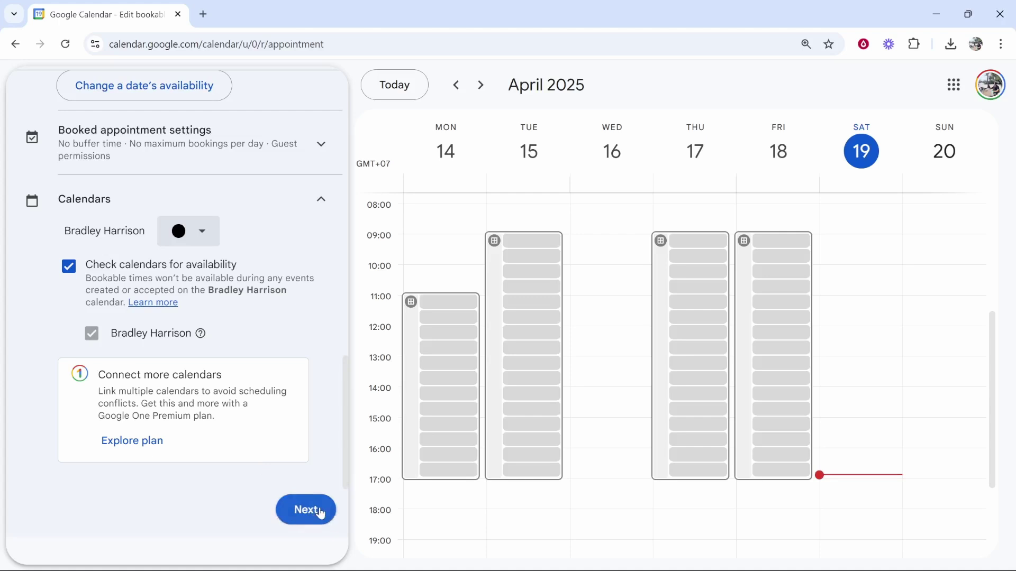
# Set the appointment location to Google Meet video conferencing
pyautogui.click(129, 196)
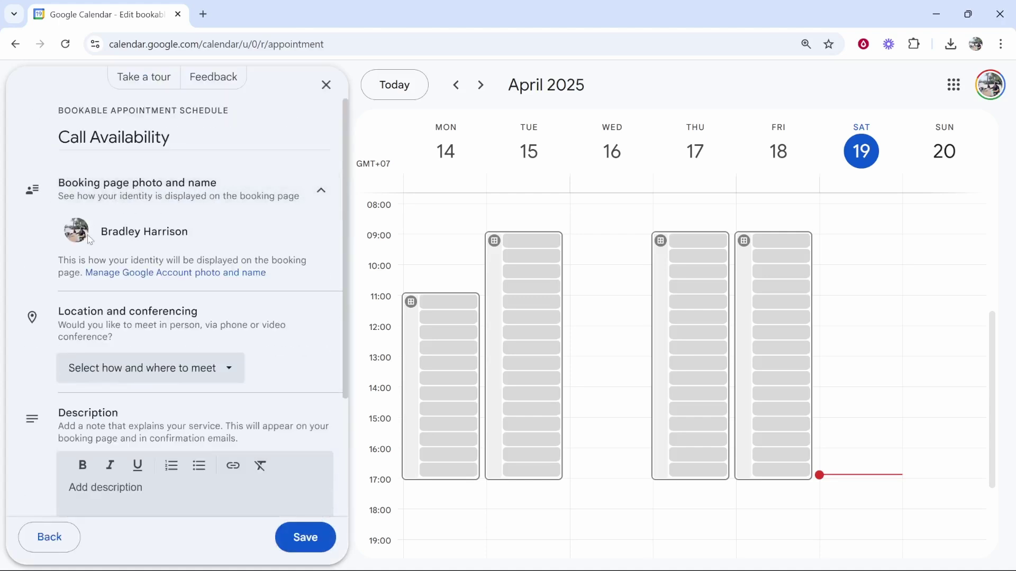
pyautogui.click(243, 203)
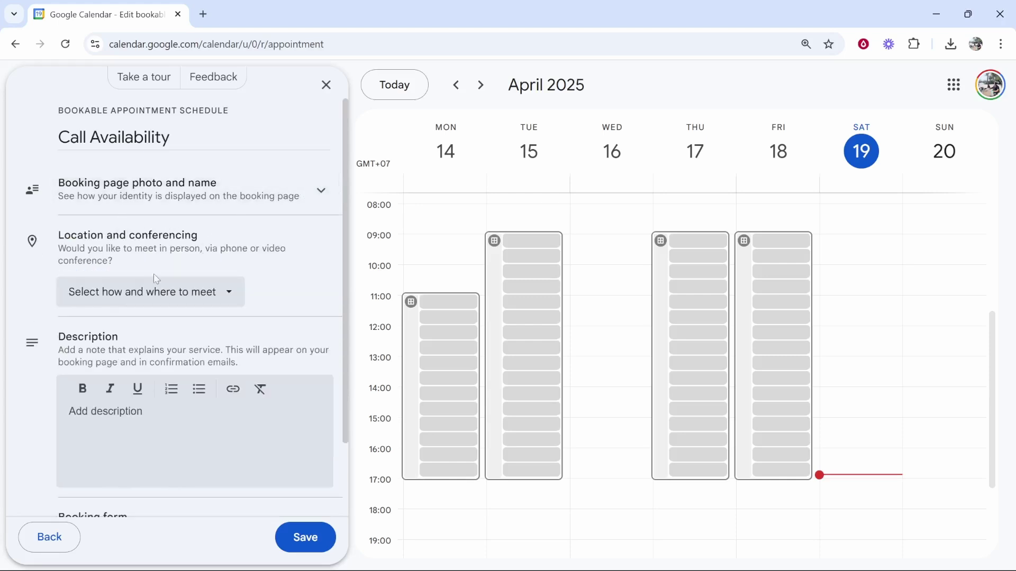
pyautogui.moveTo(67, 243); pyautogui.dragTo(204, 236)
pyautogui.click(100, 246)
pyautogui.click(138, 291)
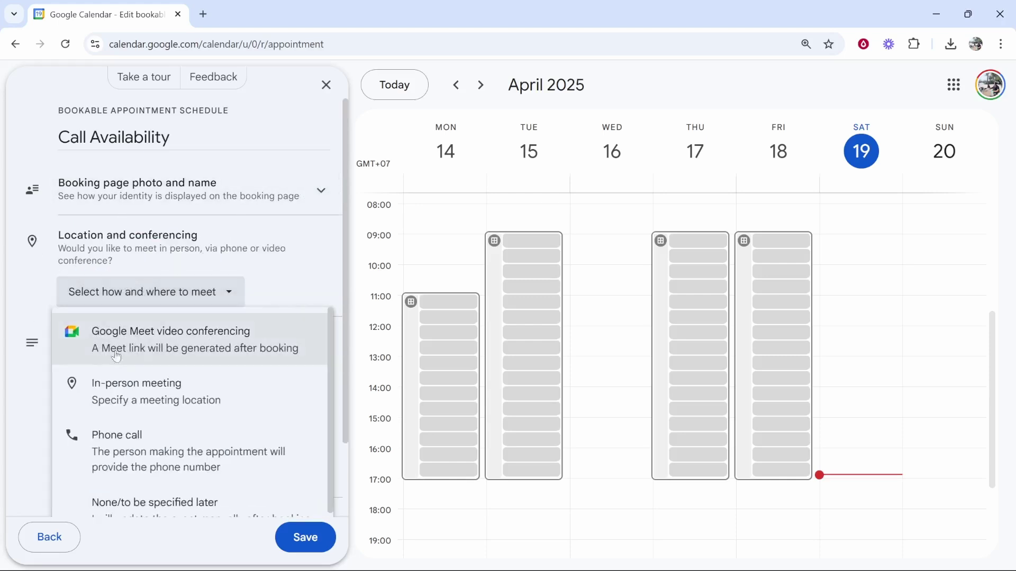
pyautogui.click(97, 347)
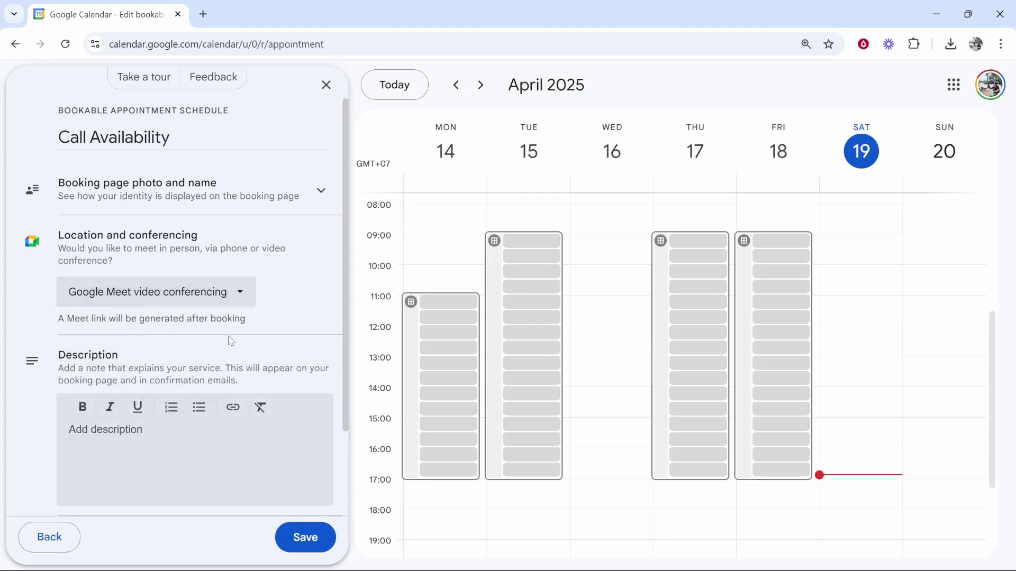
# Enter the booking page description 'Bring xyz' and expand the booking form settings
pyautogui.moveTo(60, 317); pyautogui.dragTo(253, 317)
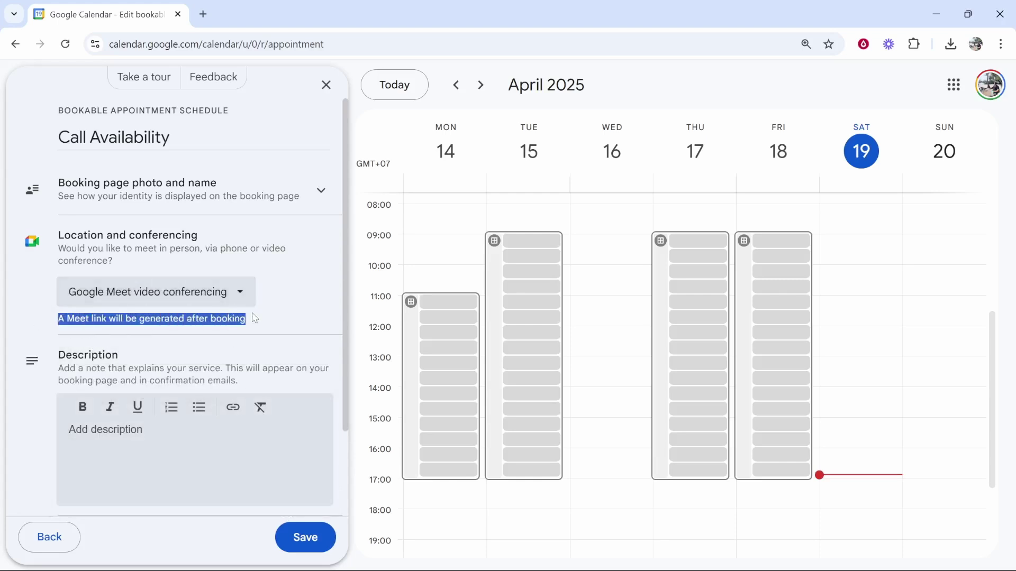
pyautogui.click(254, 318)
pyautogui.scroll(-1, 253, 317)
pyautogui.scroll(-1, 254, 318)
pyautogui.click(134, 347)
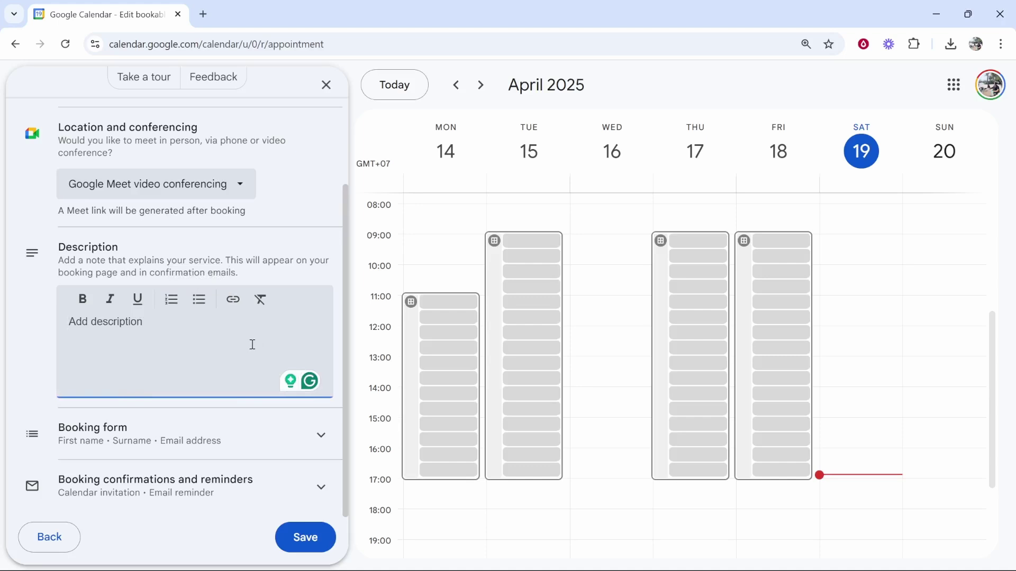
pyautogui.write('Bring xyz')
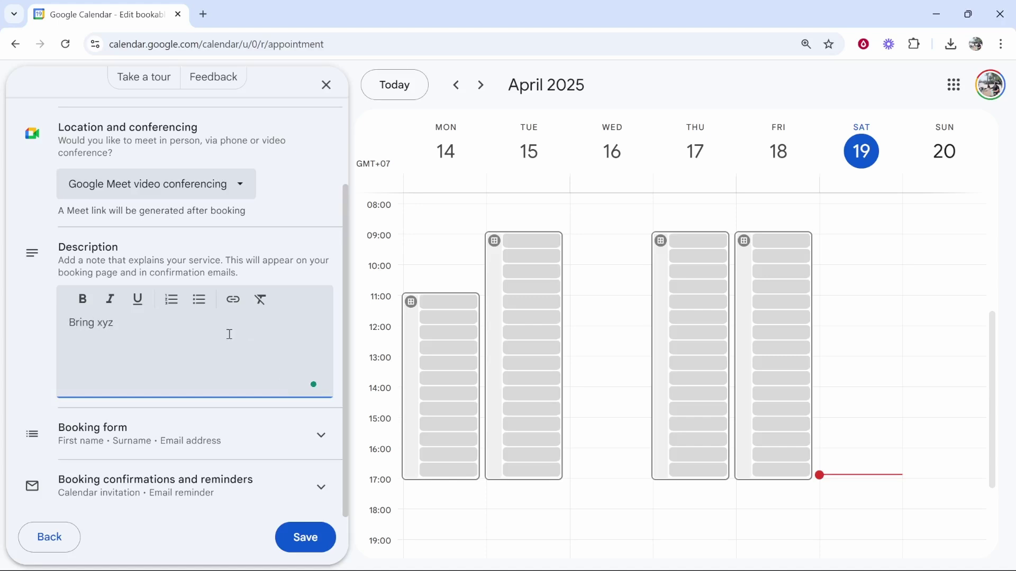
pyautogui.moveTo(114, 324); pyautogui.dragTo(52, 323)
pyautogui.click(53, 324)
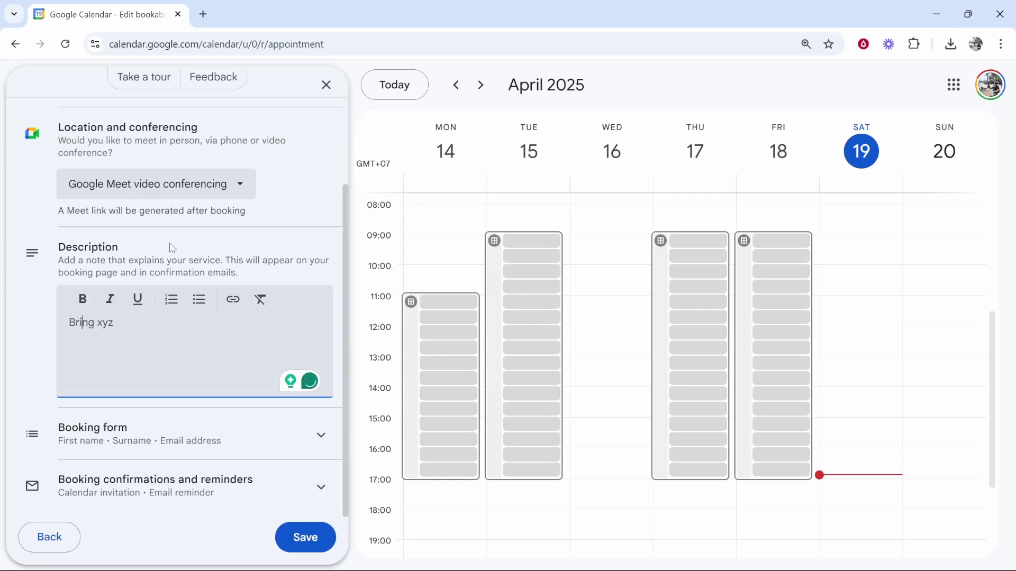
pyautogui.click(303, 439)
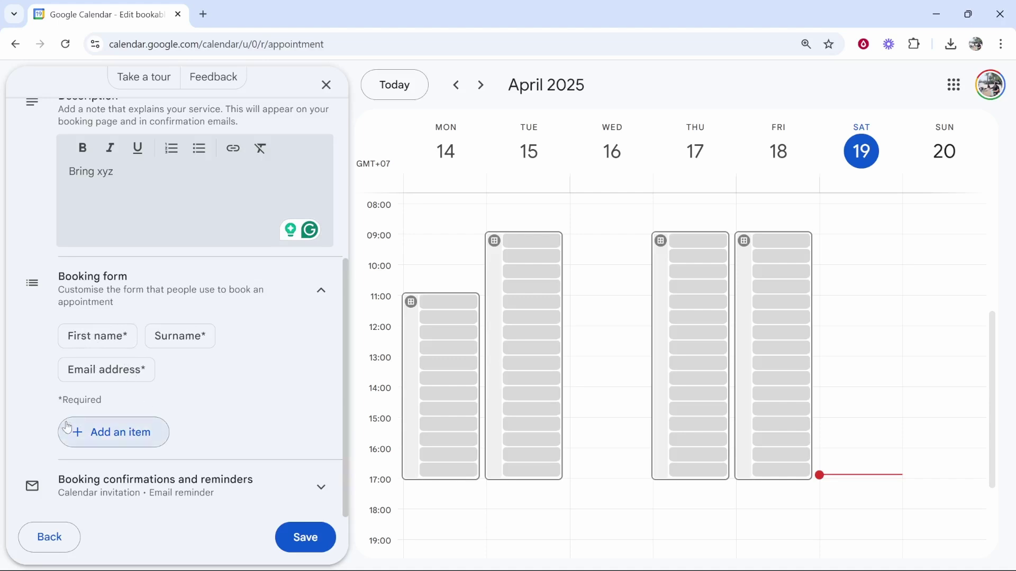
# Add a custom booking form item named 'YouTube Channel Link', marked as required
pyautogui.click(85, 432)
pyautogui.click(539, 303)
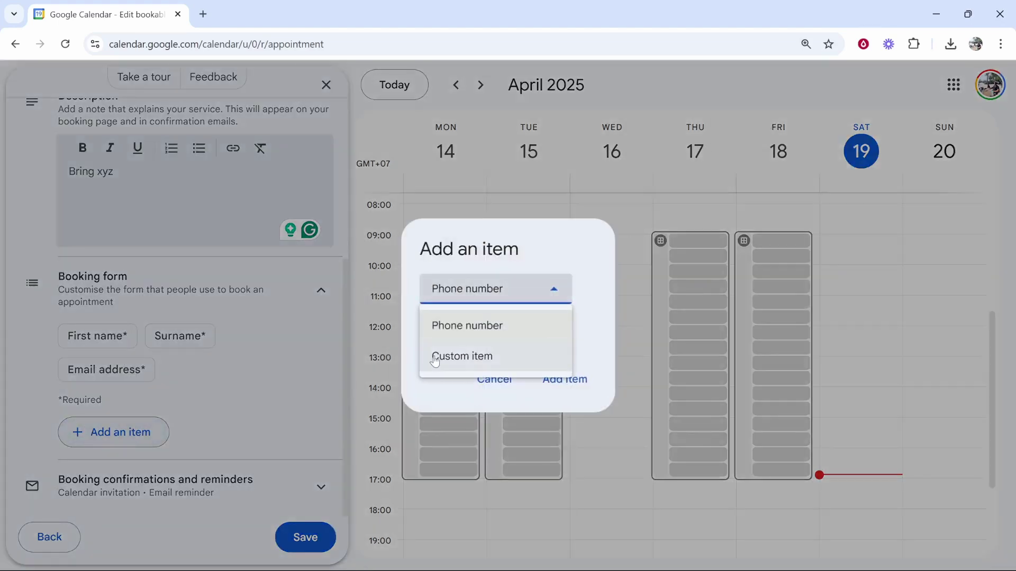
pyautogui.click(475, 355)
pyautogui.click(479, 301)
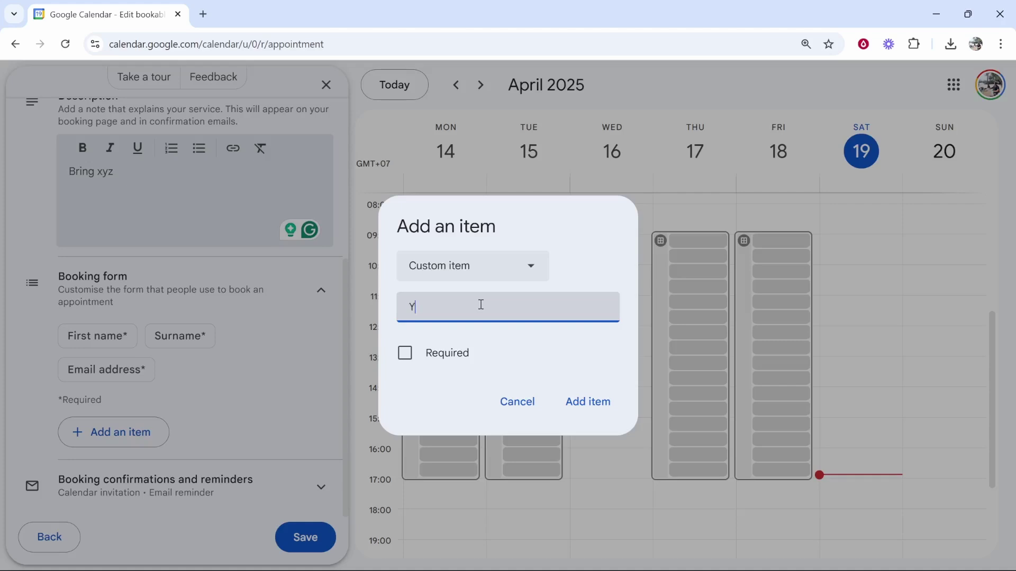
pyautogui.write('YouTube Channel Link')
pyautogui.click(405, 353)
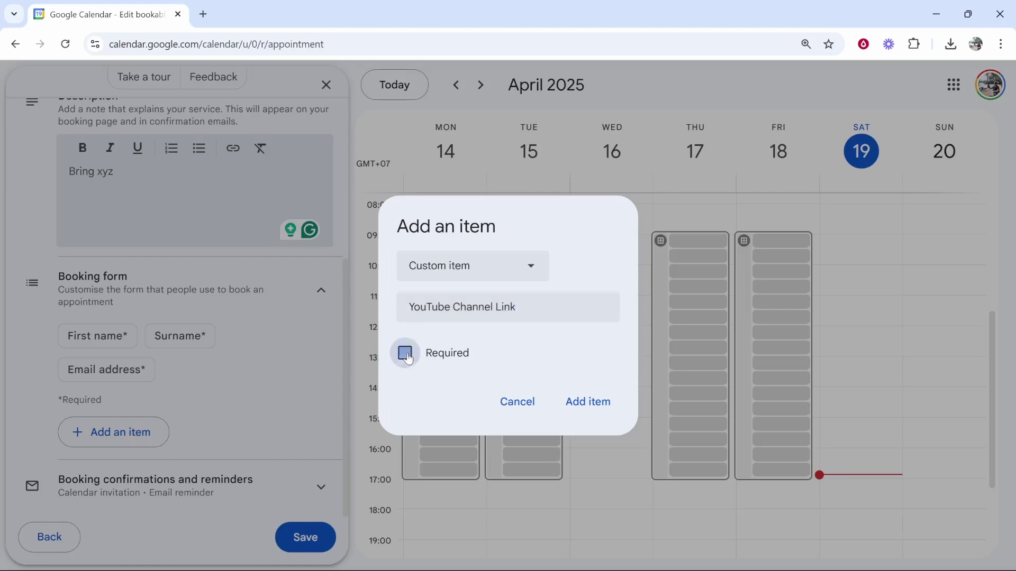
pyautogui.click(582, 415)
pyautogui.scroll(-4, 252, 358)
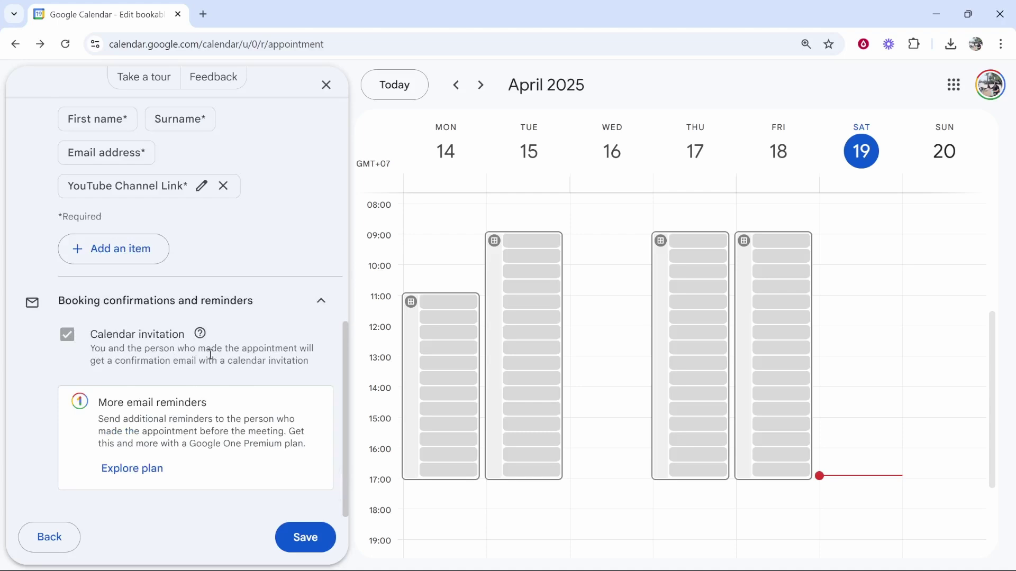
# Save the schedule and test the Monday 21 April 12:00 slot on the booking page without booking
pyautogui.click(302, 537)
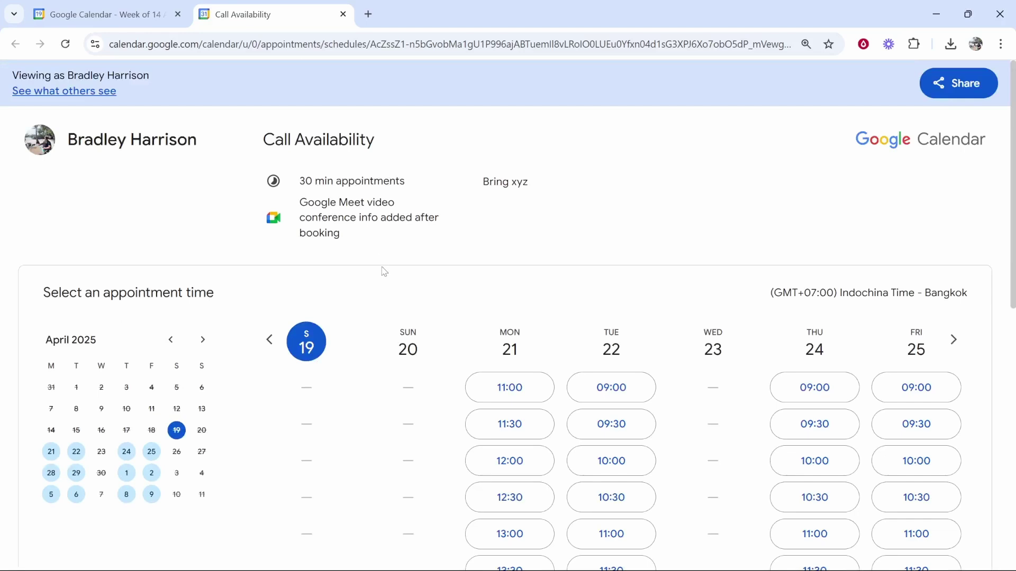
pyautogui.scroll(-3, 507, 317)
pyautogui.click(509, 321)
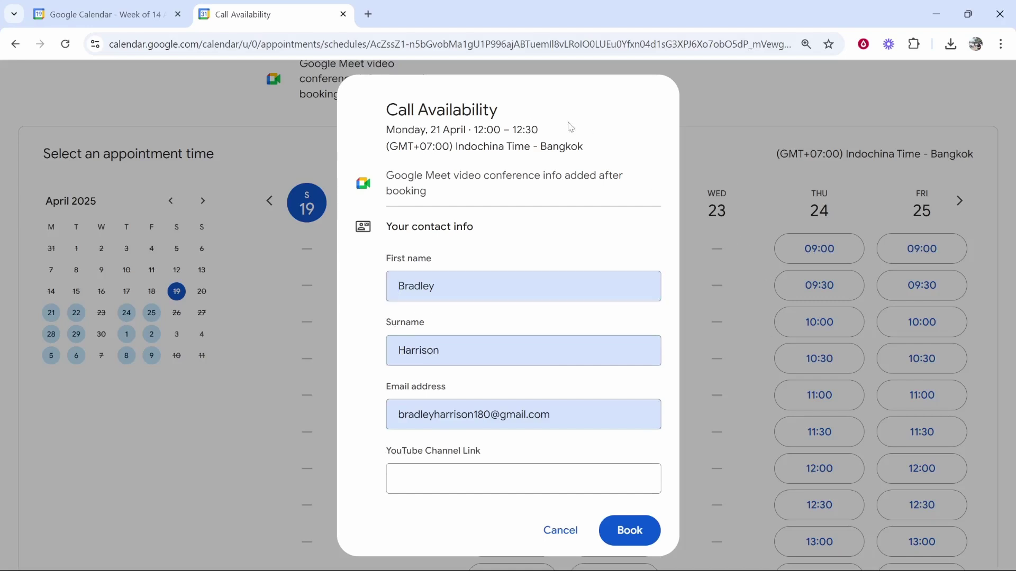
pyautogui.moveTo(567, 129); pyautogui.dragTo(454, 118)
pyautogui.click(599, 126)
pyautogui.click(740, 154)
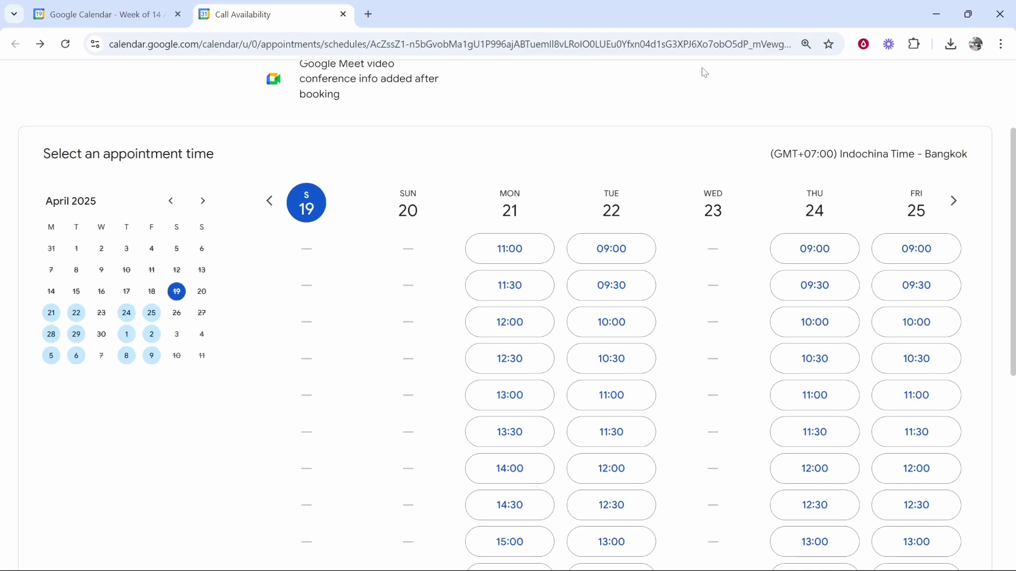
pyautogui.scroll(3, 428, 125)
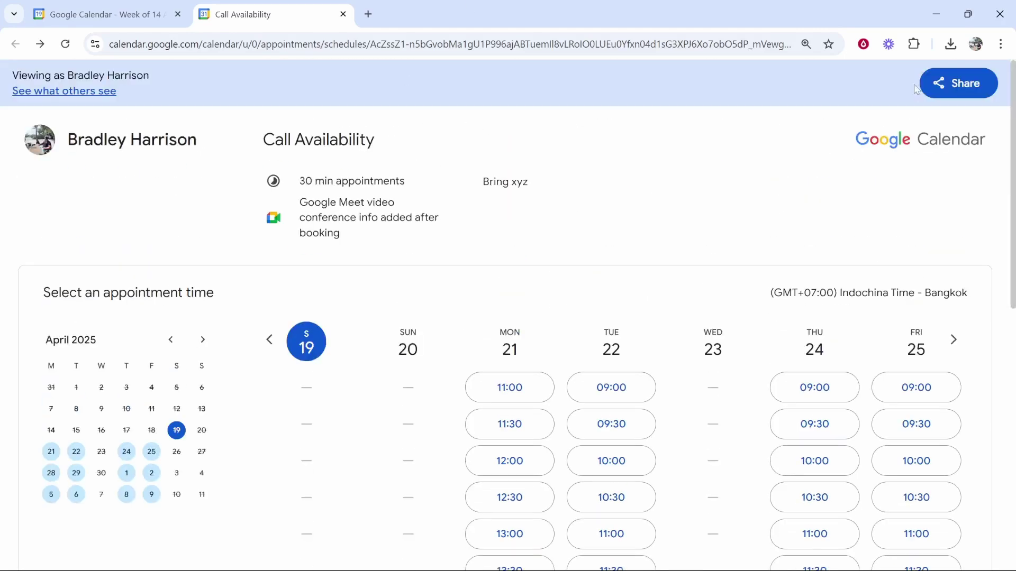
# Copy the Call Availability booking page link from the sharing options
pyautogui.click(942, 83)
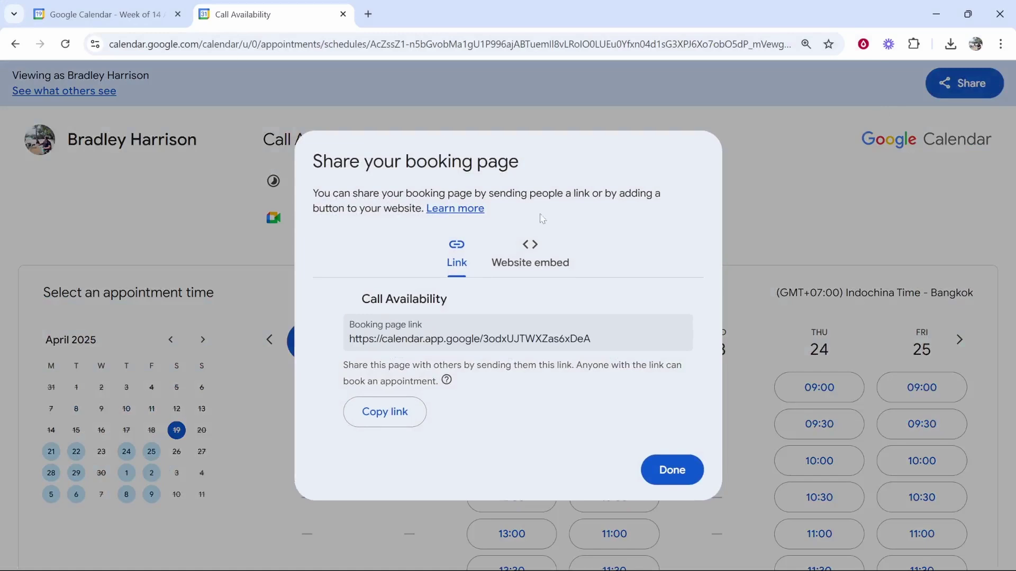
pyautogui.click(382, 422)
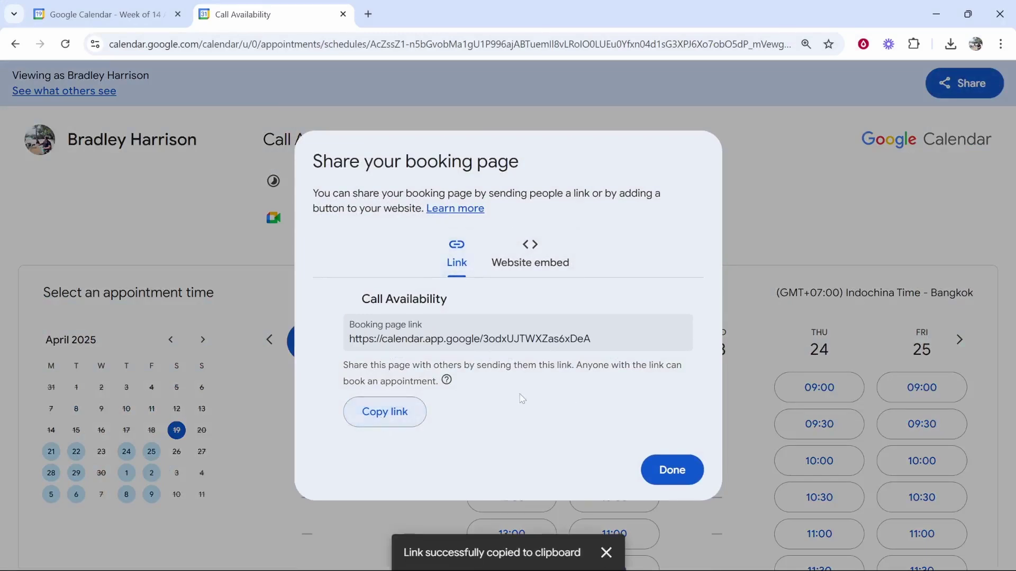
pyautogui.click(840, 244)
# Back in the calendar's week view, open the Call Availability schedule for editing
pyautogui.click(97, 5)
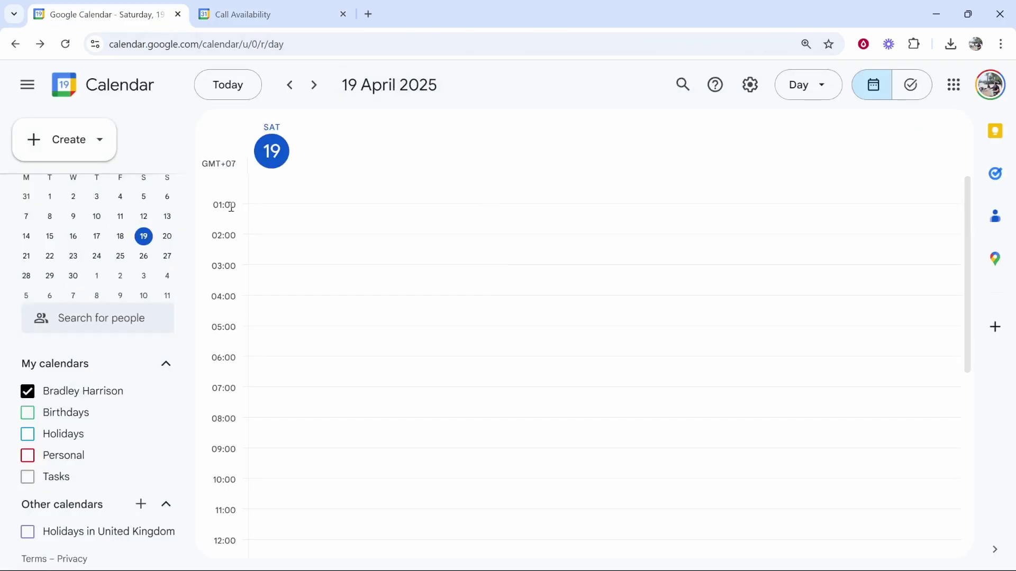
pyautogui.click(802, 87)
pyautogui.click(798, 155)
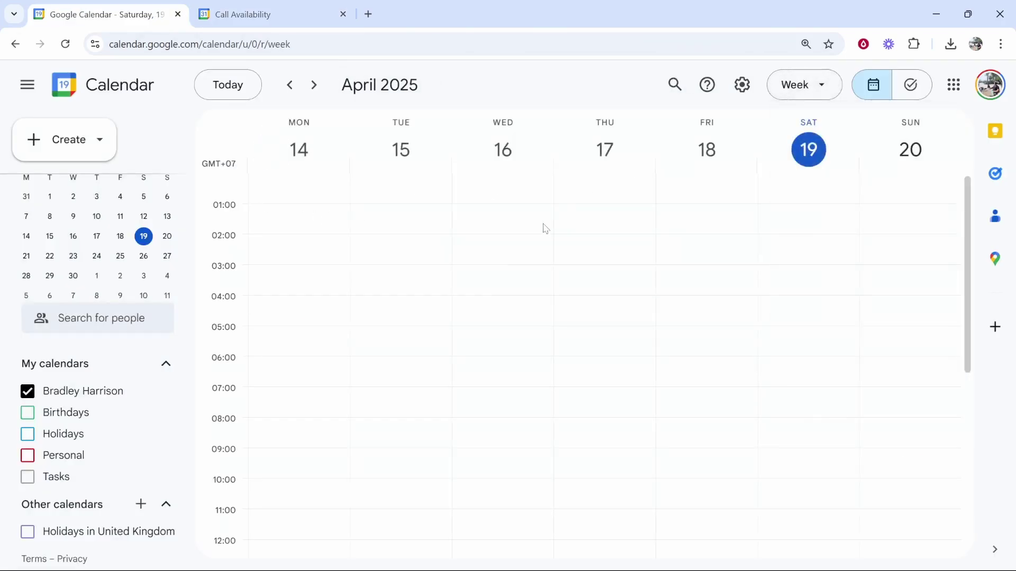
pyautogui.click(510, 247)
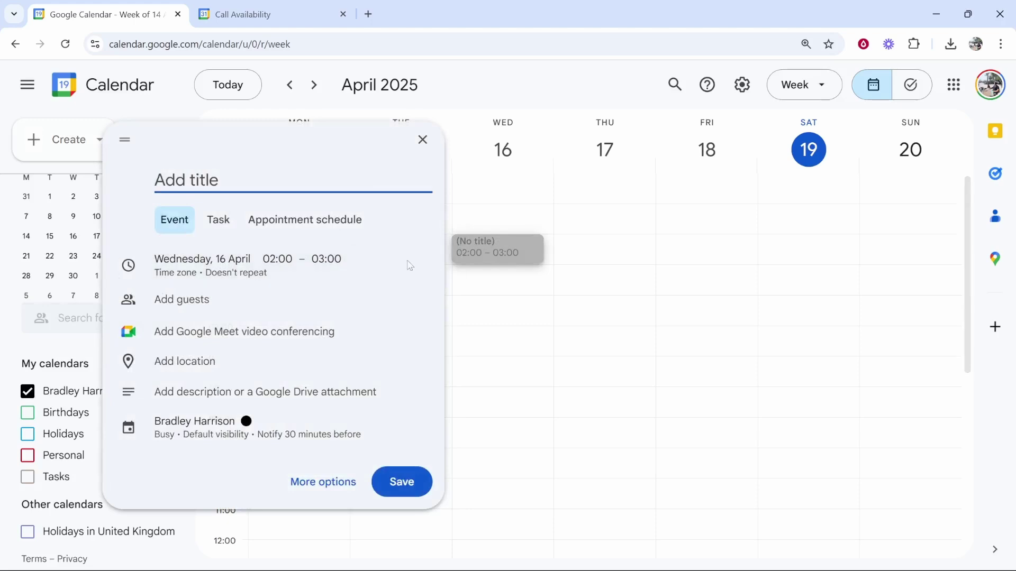
pyautogui.click(320, 220)
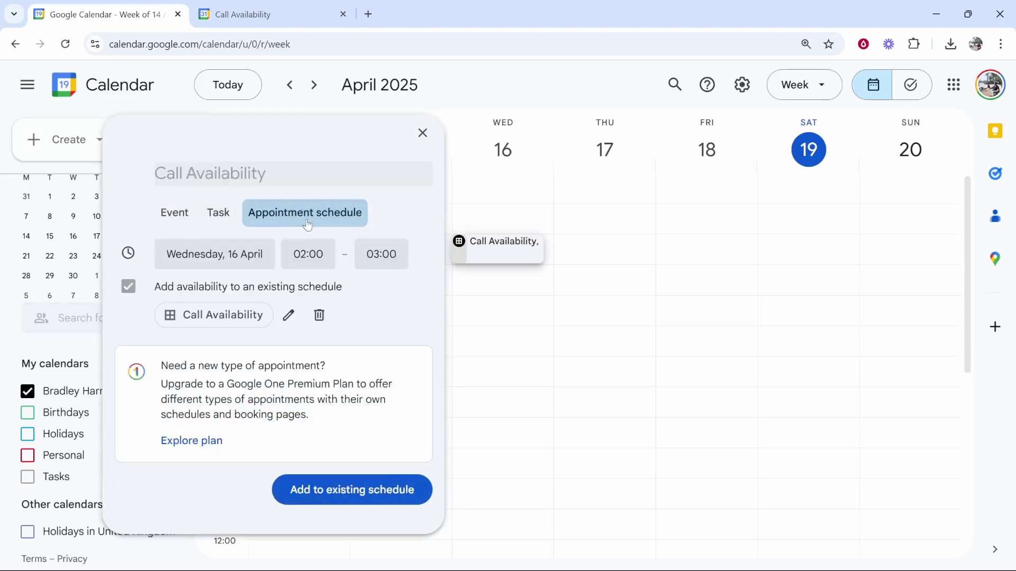
pyautogui.click(288, 316)
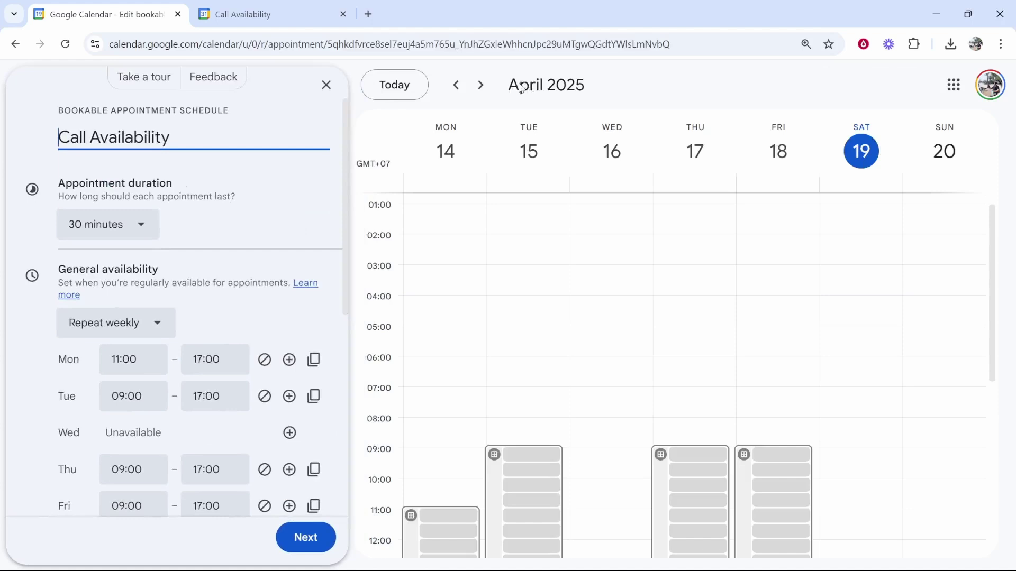
# Move forward to the week of 28 April–4 May
pyautogui.click(487, 93)
pyautogui.scroll(-4, 498, 414)
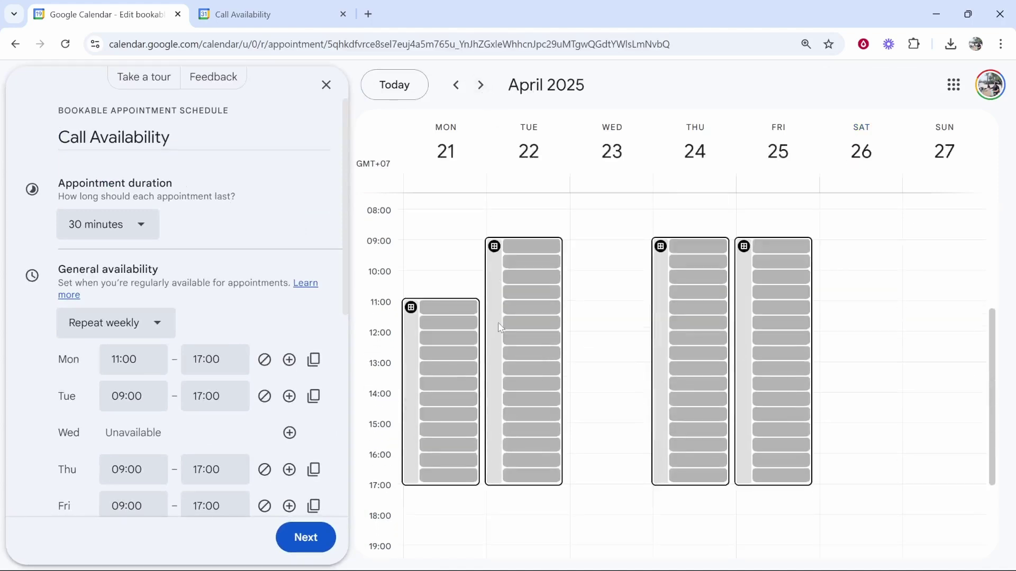
pyautogui.click(480, 86)
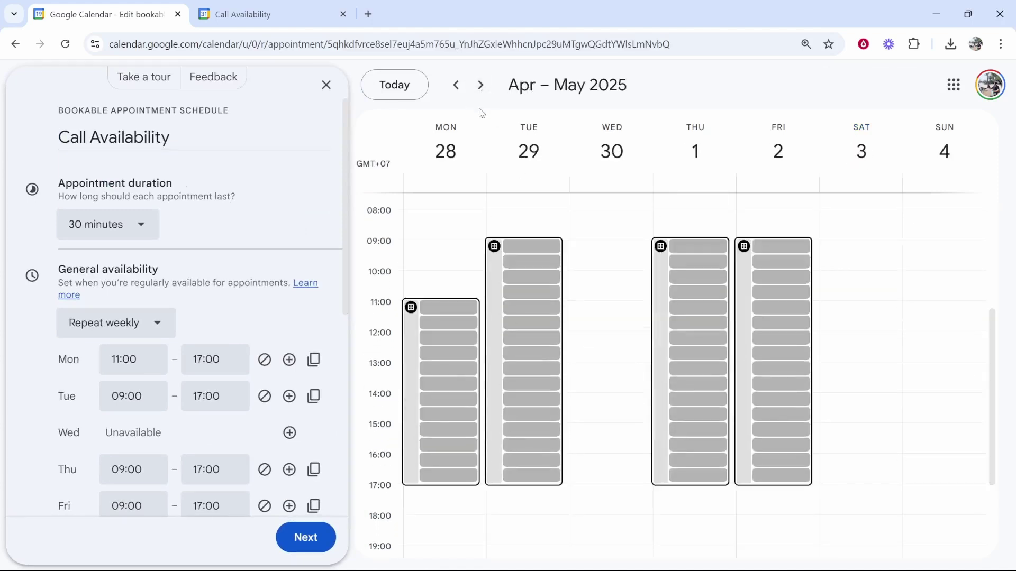
pyautogui.click(456, 85)
pyautogui.click(480, 85)
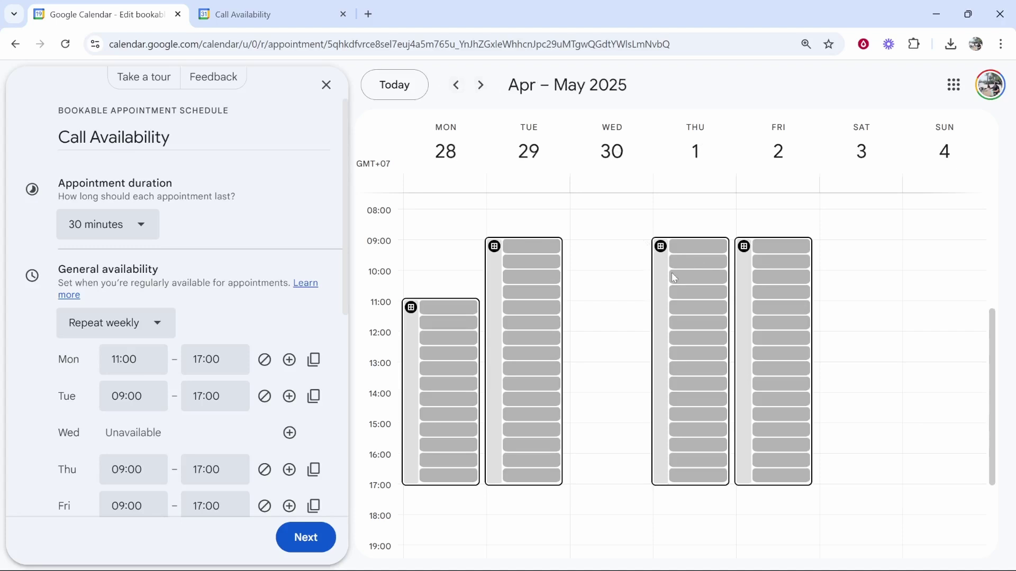
pyautogui.scroll(-1, 238, 317)
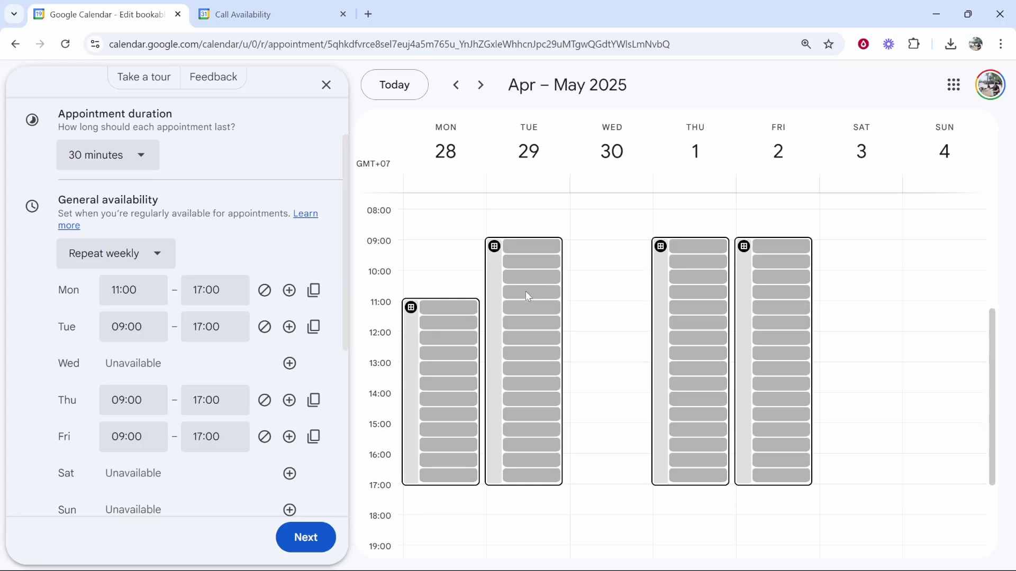
# Try a custom weekly repeat interval for availability, then cancel the recurrence changes
pyautogui.click(137, 255)
pyautogui.click(84, 352)
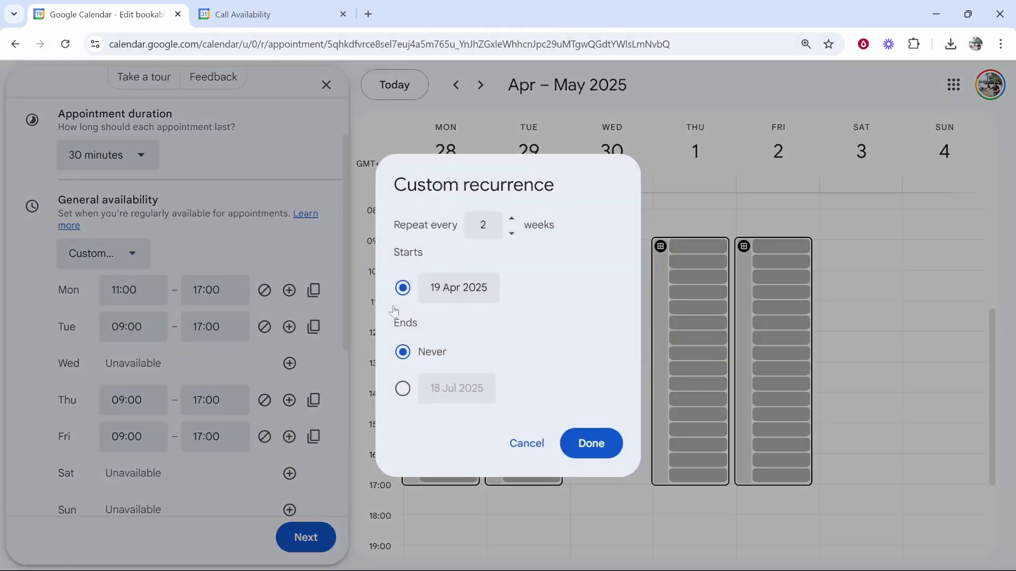
pyautogui.click(511, 233)
pyautogui.click(512, 219)
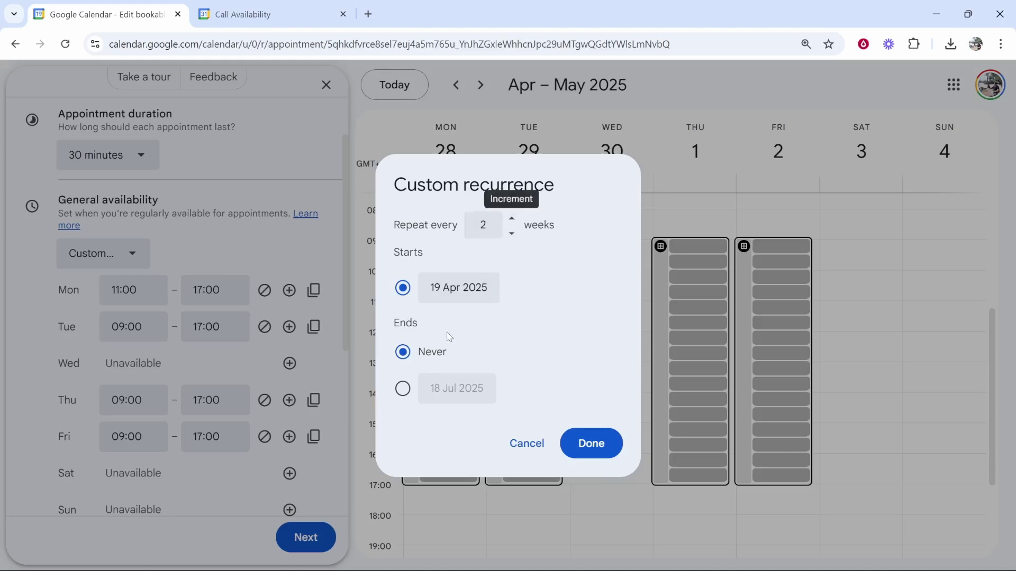
pyautogui.moveTo(484, 289); pyautogui.dragTo(415, 288)
pyautogui.click(519, 307)
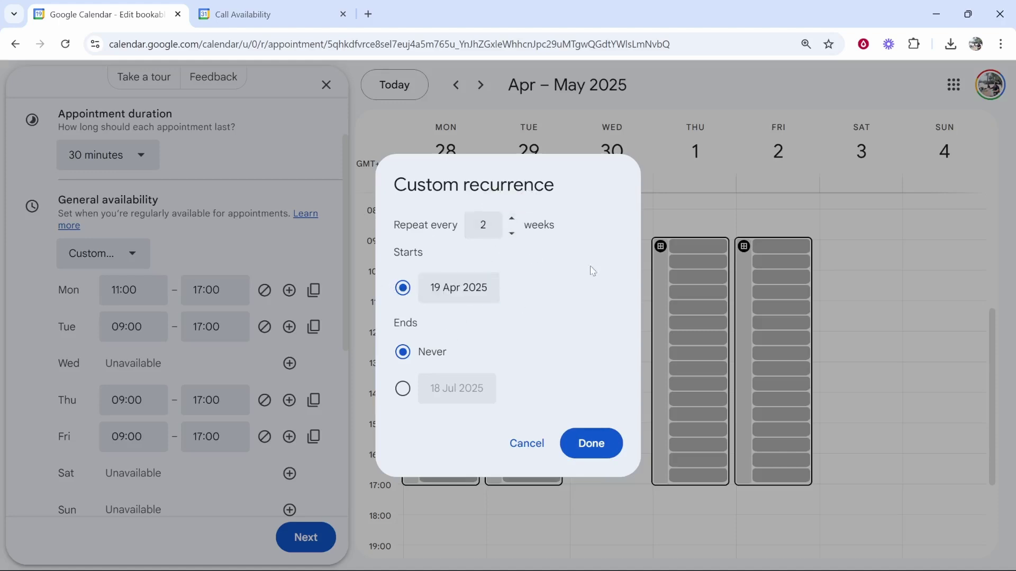
pyautogui.click(511, 234)
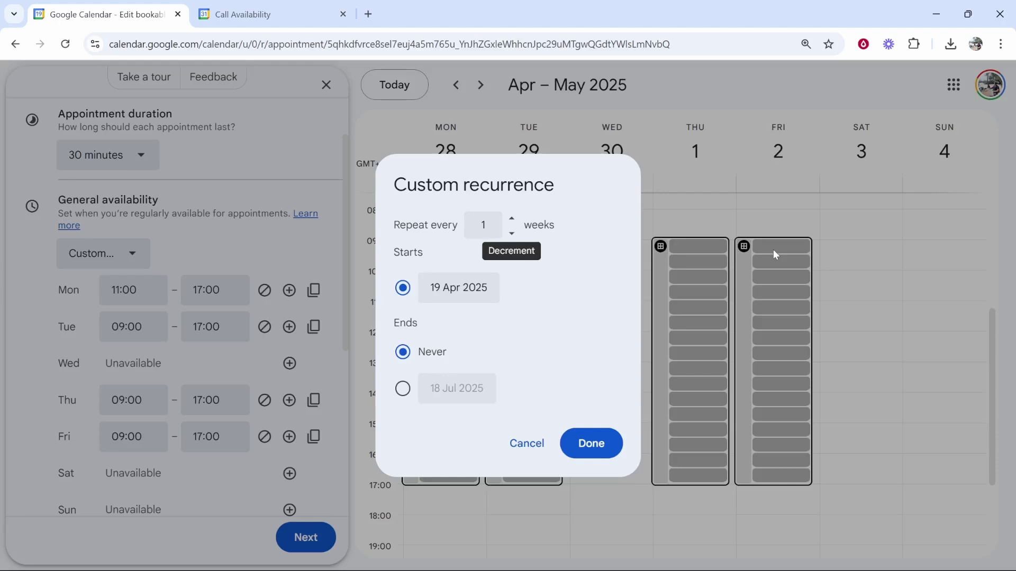
pyautogui.click(512, 443)
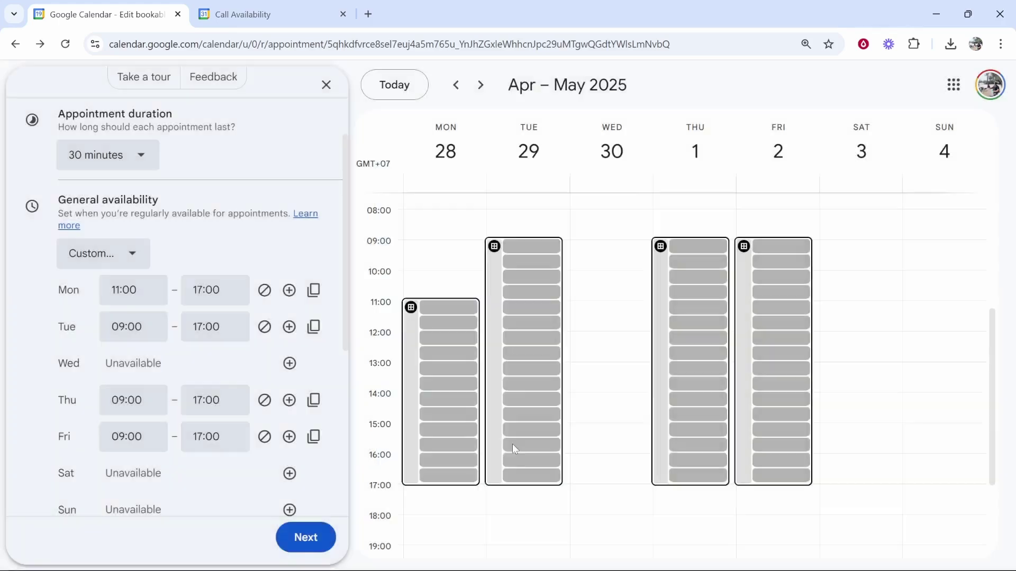
# Close the schedule editor to return to the main week view
pyautogui.click(326, 85)
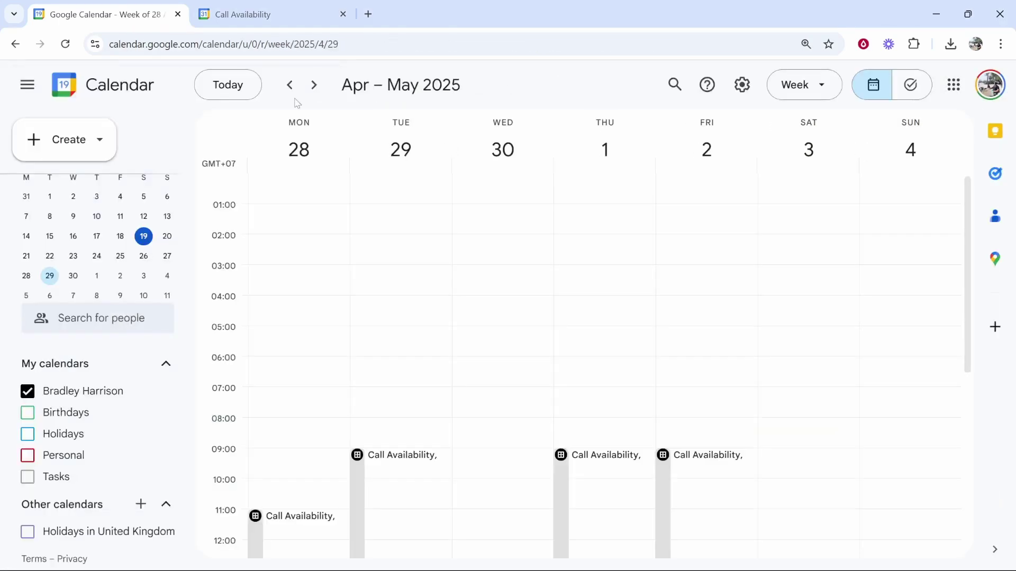
pyautogui.scroll(-5, 553, 272)
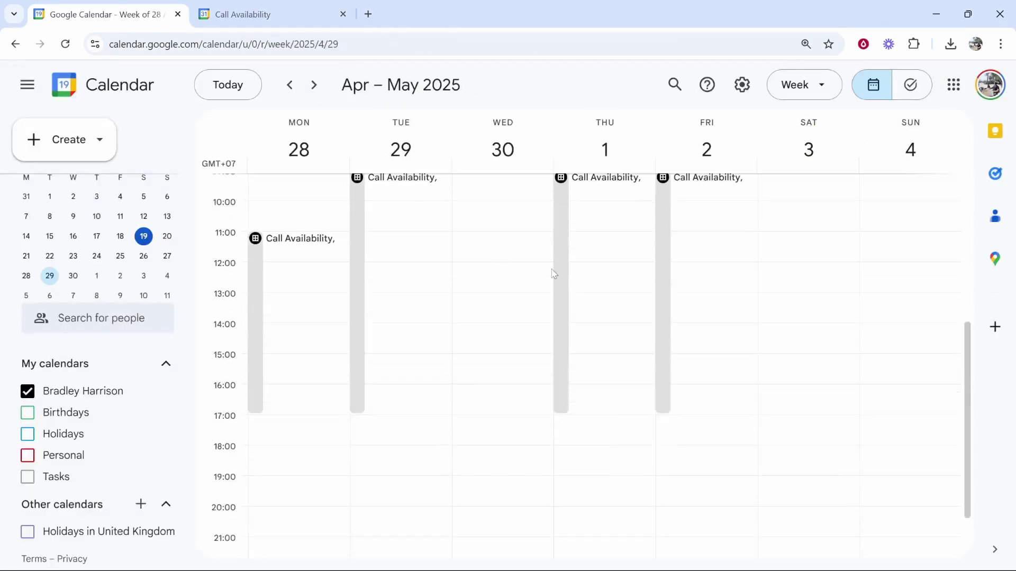
pyautogui.scroll(5, 480, 296)
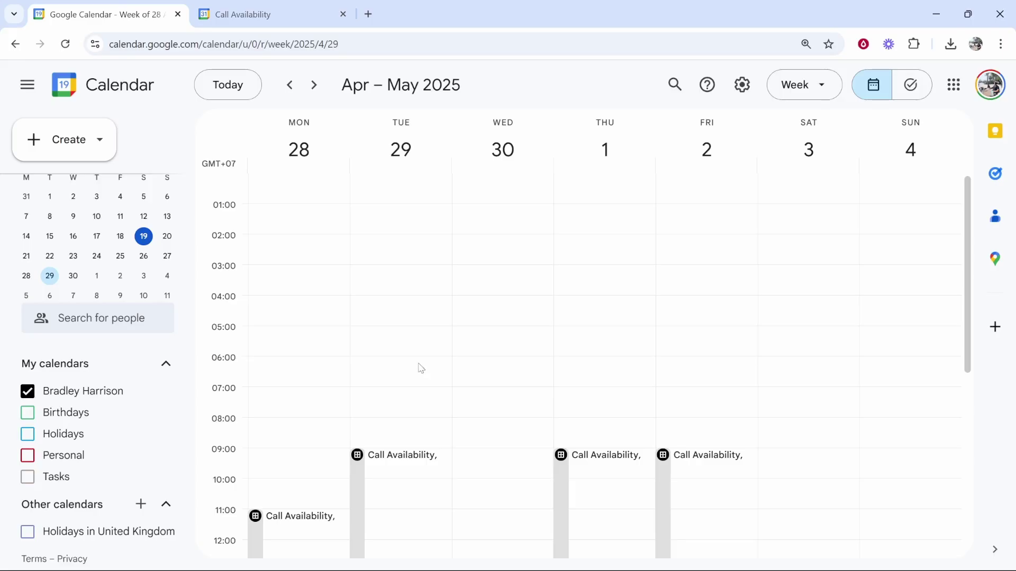